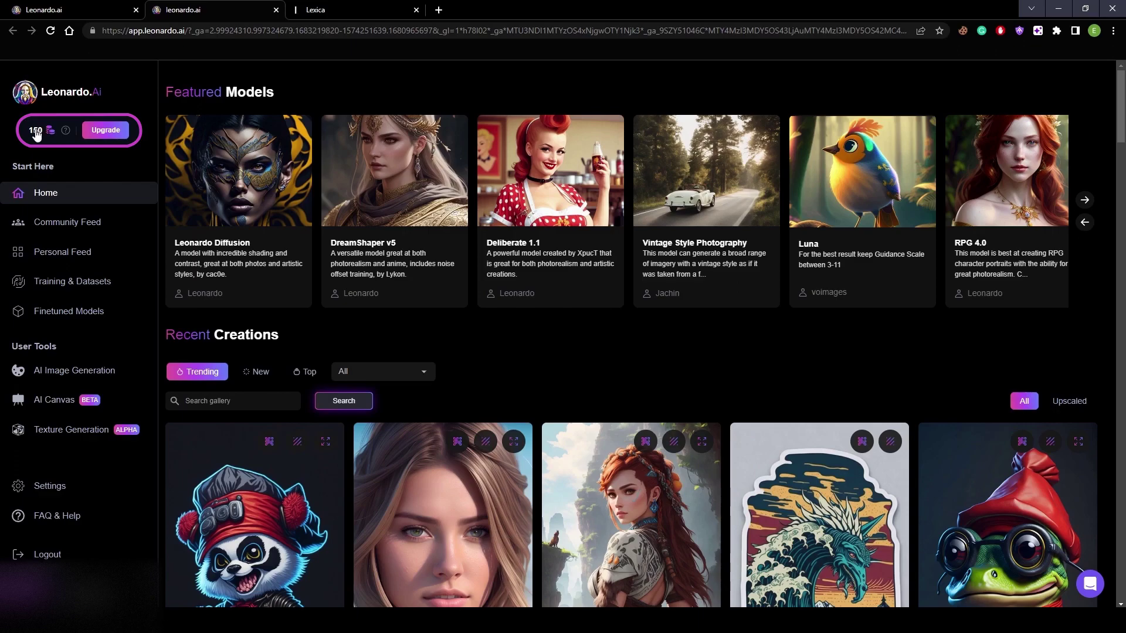
Step: Look over the subscription plans page, then return to the home page
click(36, 133)
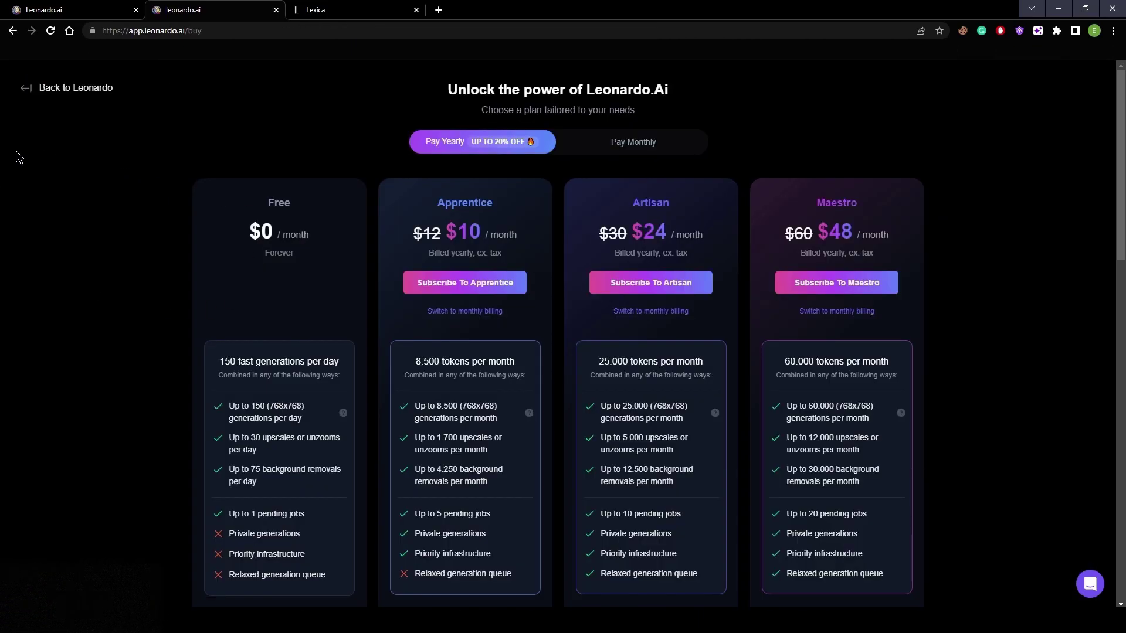
scroll(172, 299, down, 1)
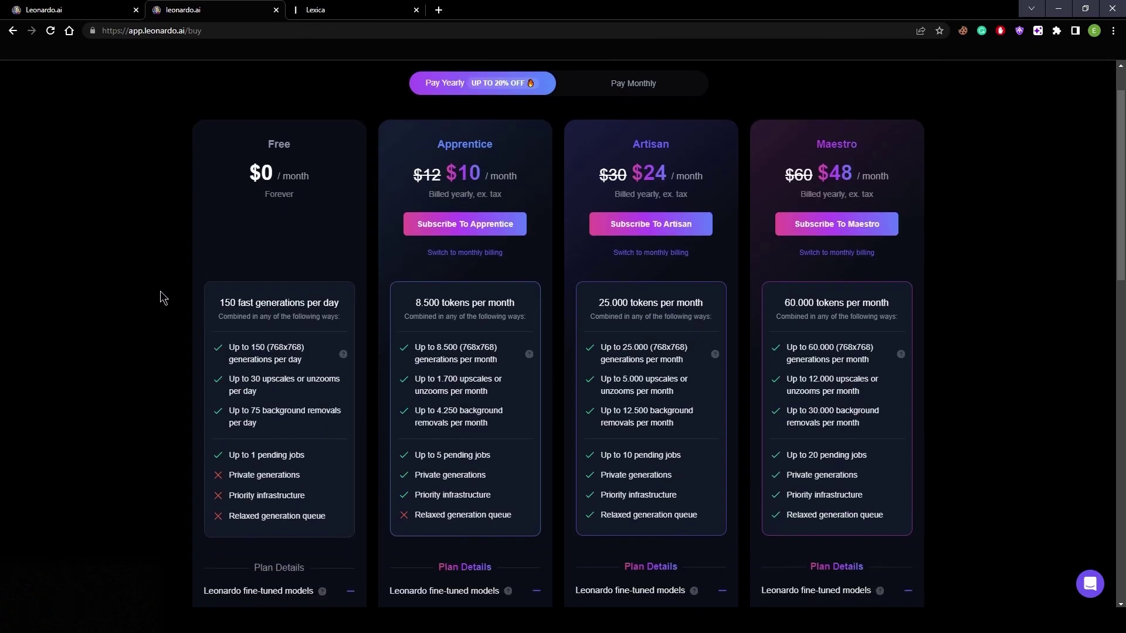
scroll(158, 290, up, 1)
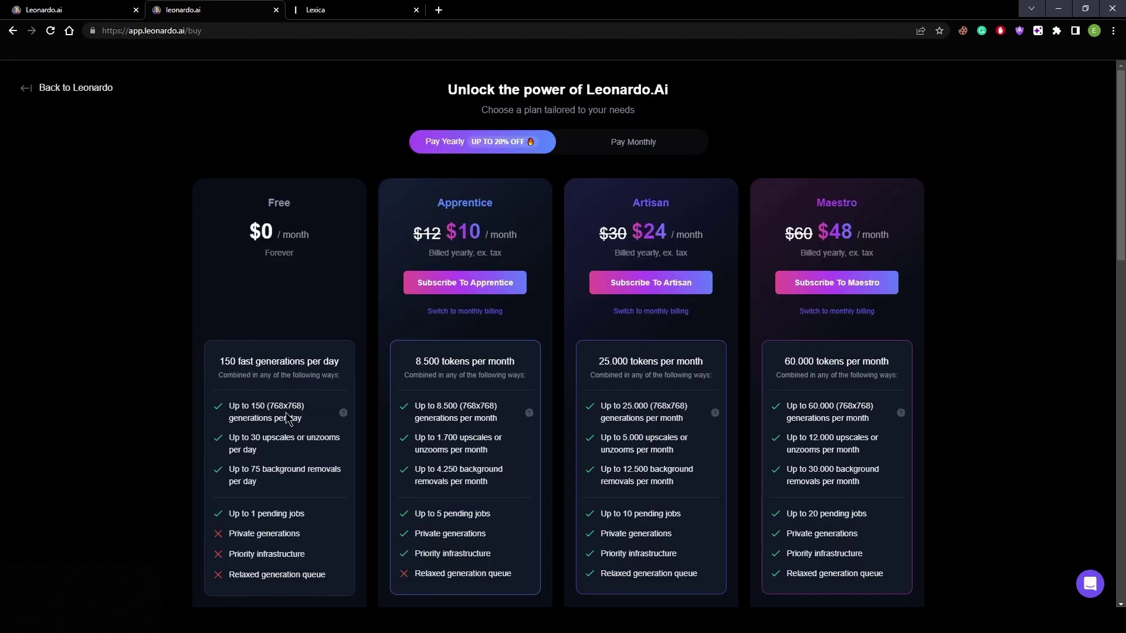
click(75, 88)
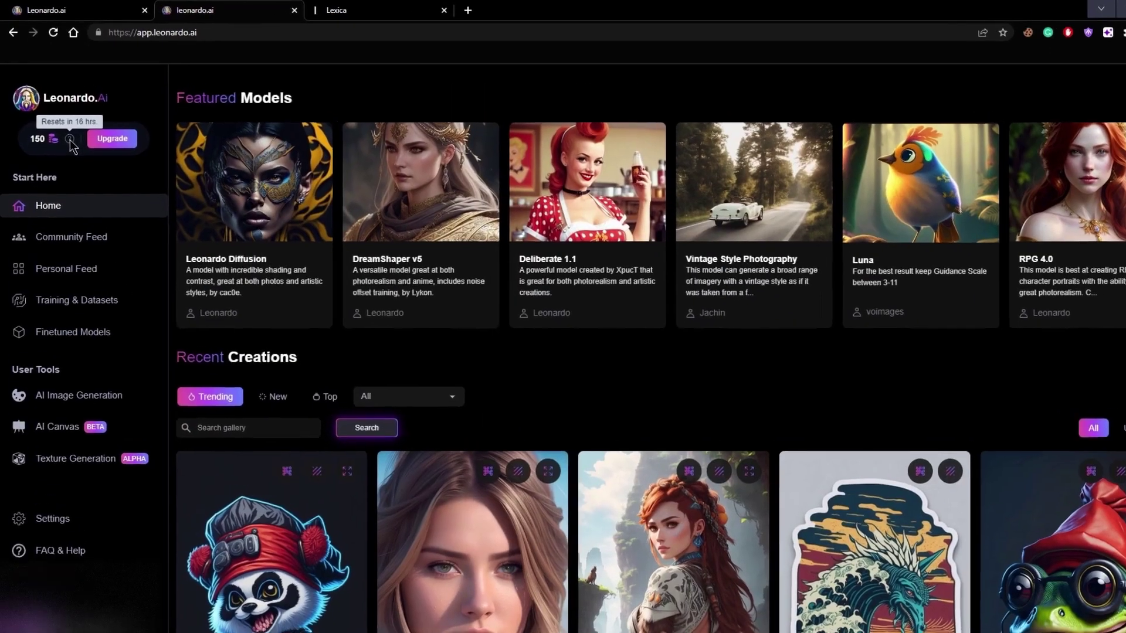
mouse_move(65, 133)
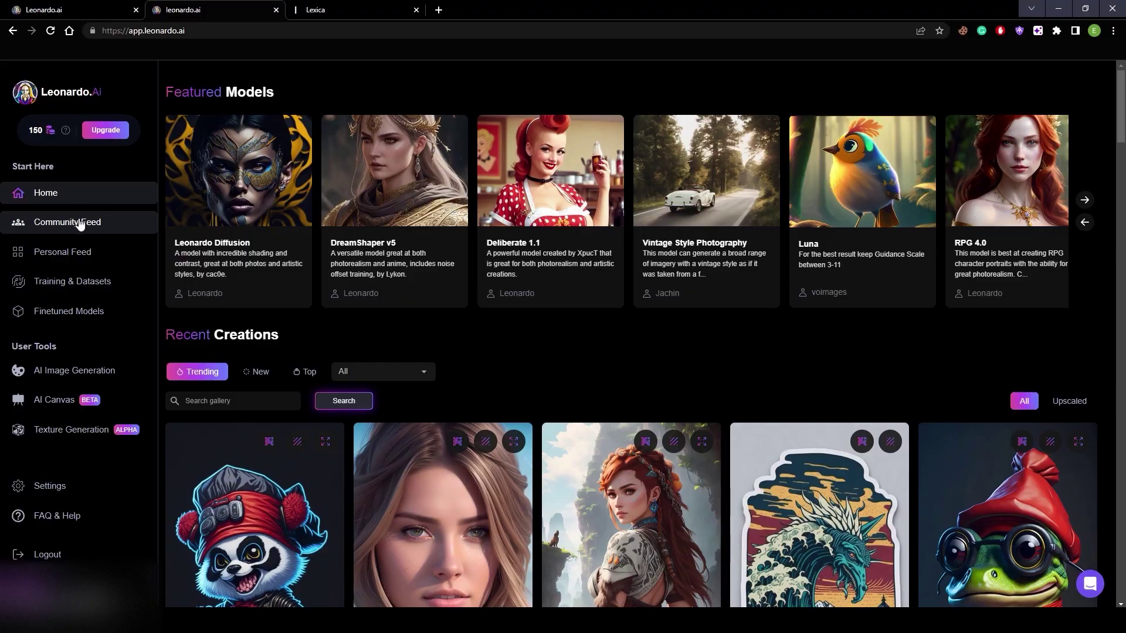
Step: Browse the Community Feed's New and Top images and inspect a portrait's prompt
click(117, 346)
scroll(710, 399, down, 5)
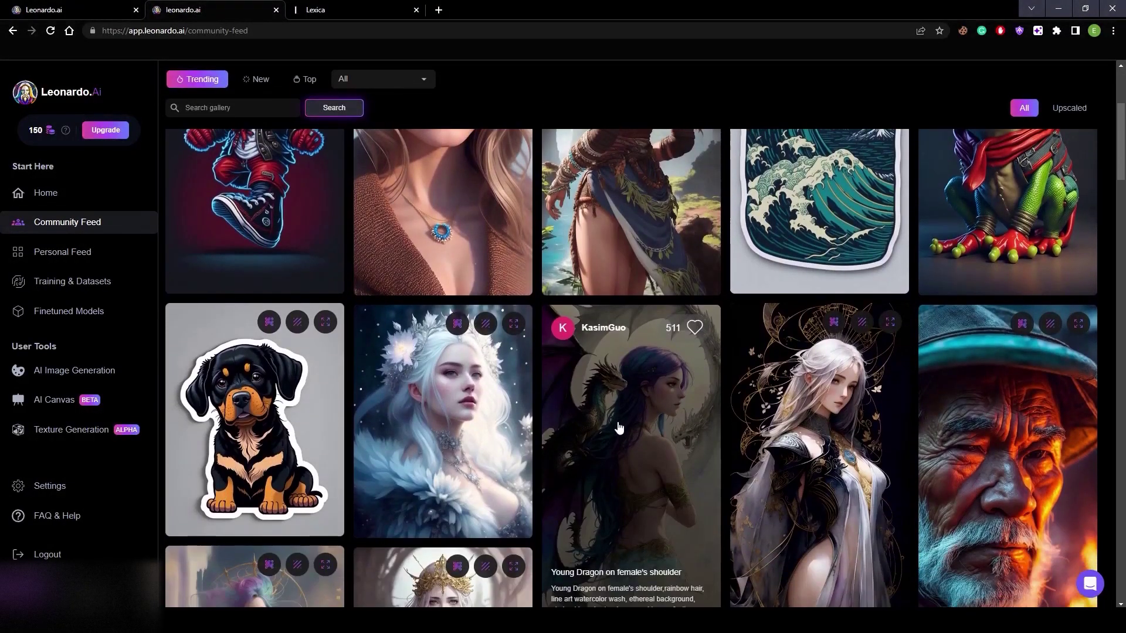
scroll(1065, 451, up, 5)
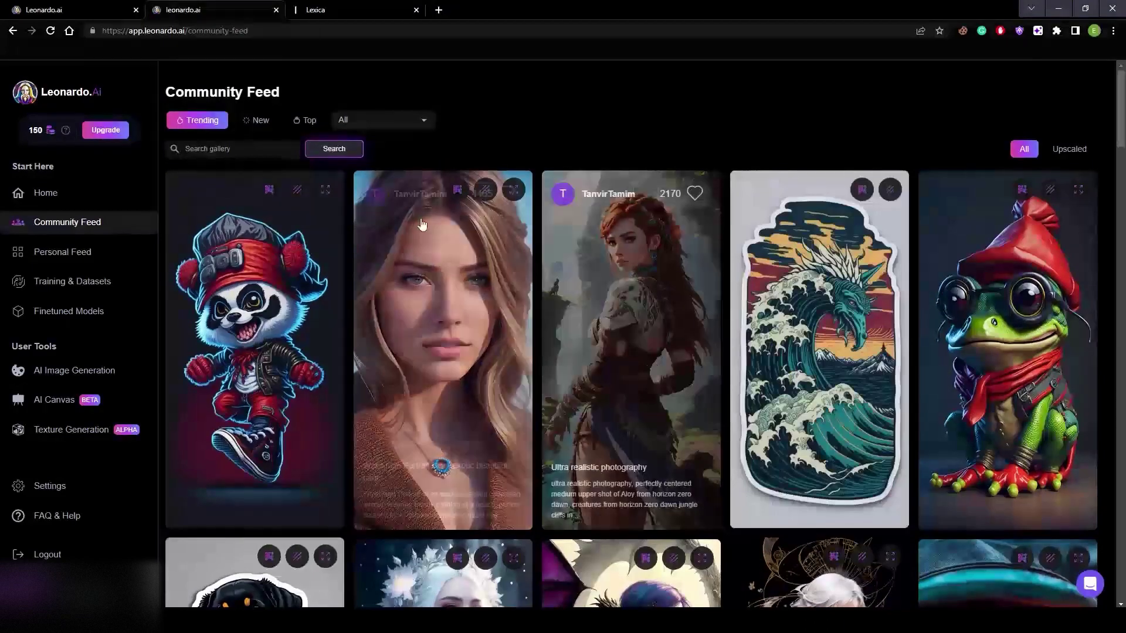
click(261, 121)
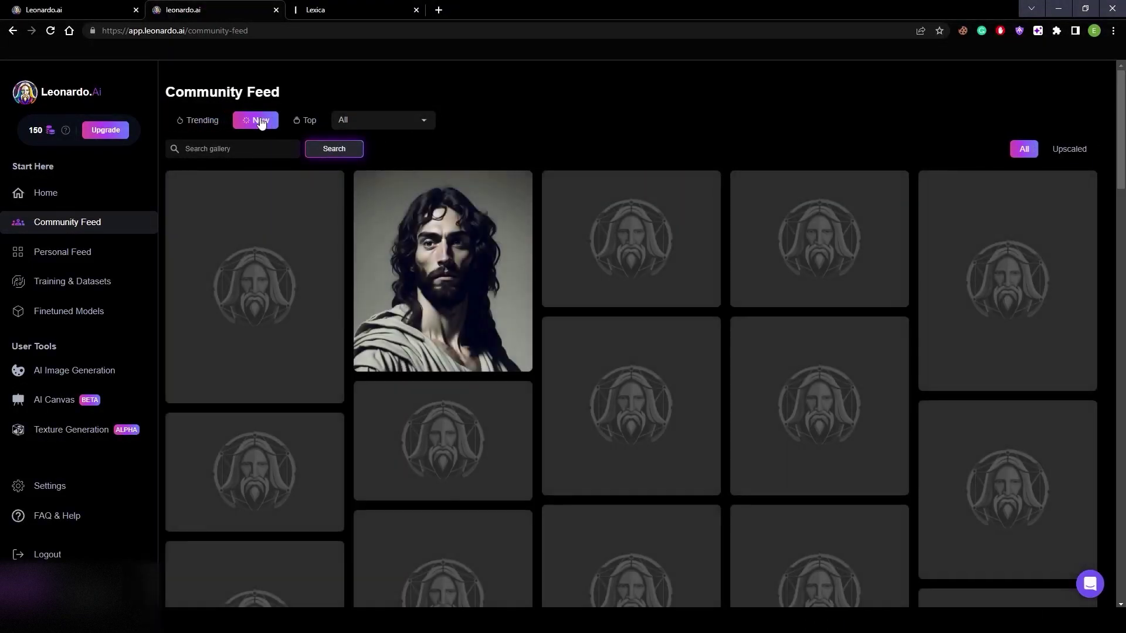
click(305, 121)
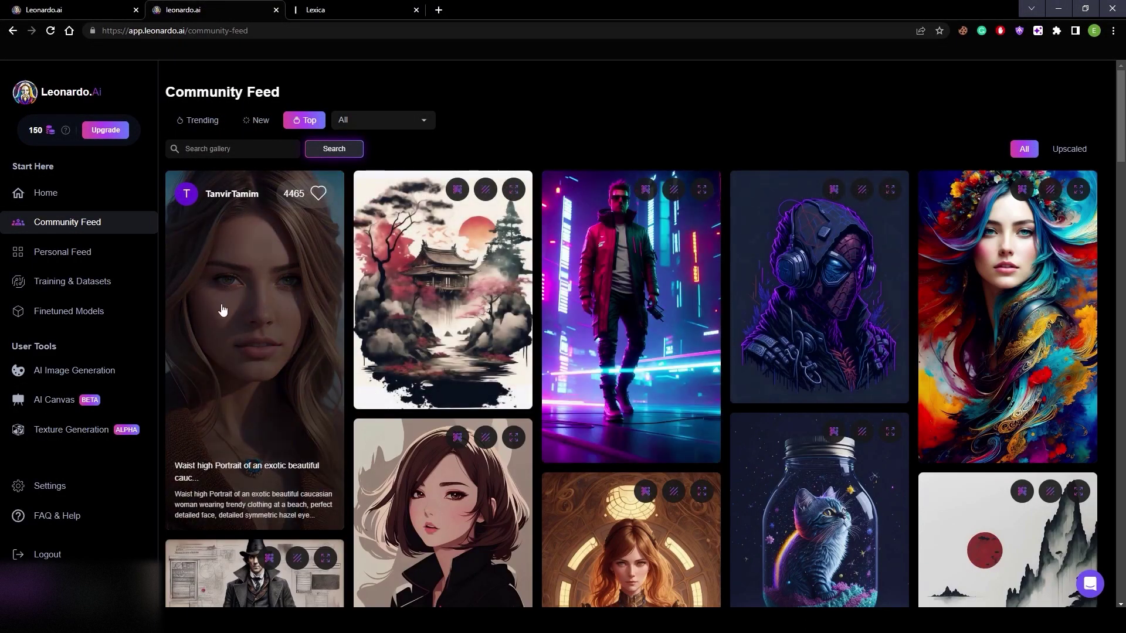
click(287, 297)
drag(540, 185, 704, 346)
click(250, 148)
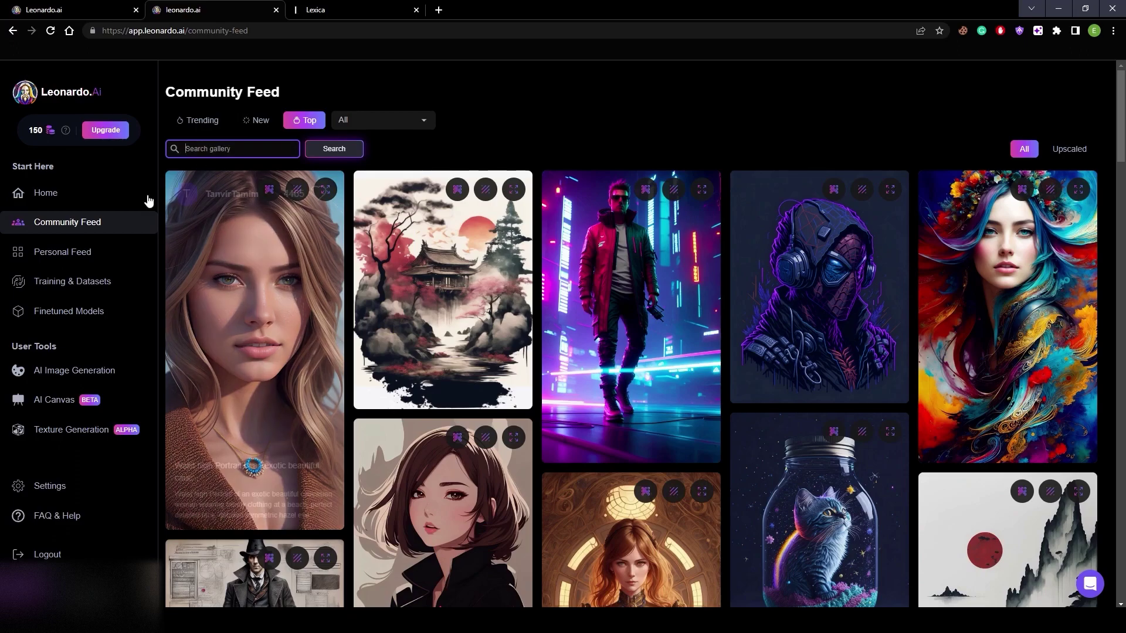
Step: Check the Personal Feed, including its Following and Liked tabs
click(76, 254)
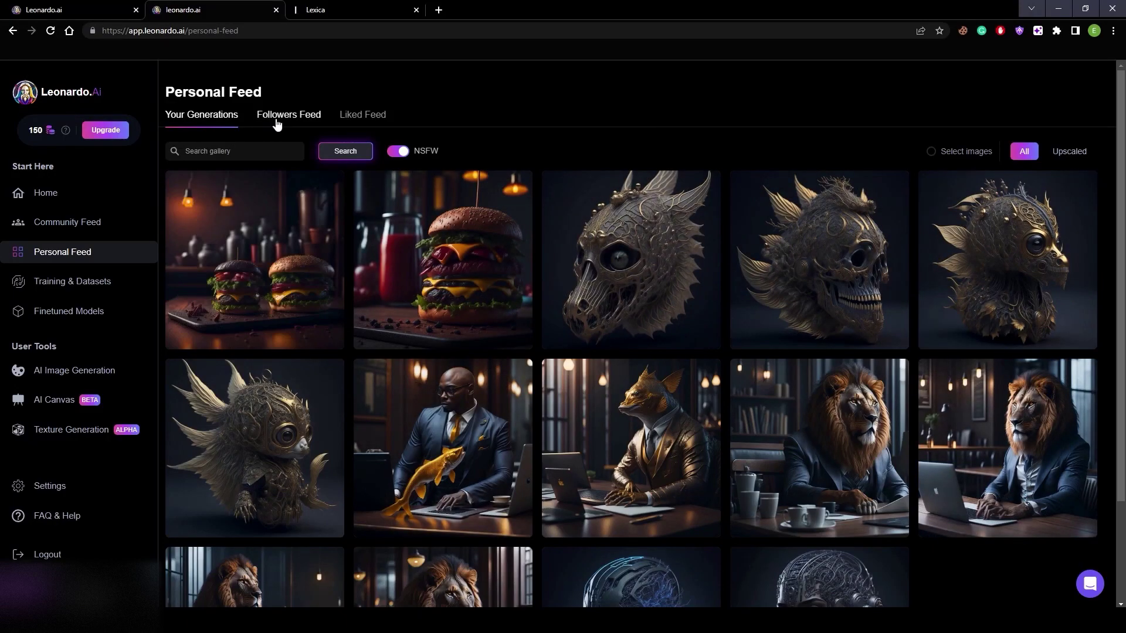
click(278, 121)
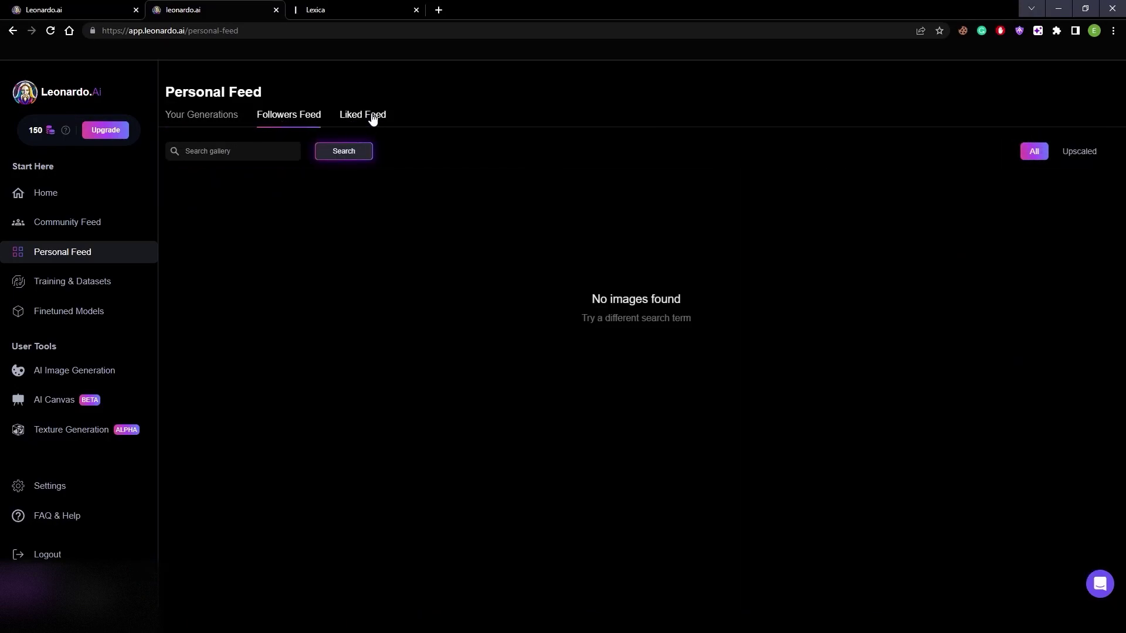
click(372, 117)
Step: Open and dismiss the Create New Dataset form twice, then go to Finetuned Models
click(68, 286)
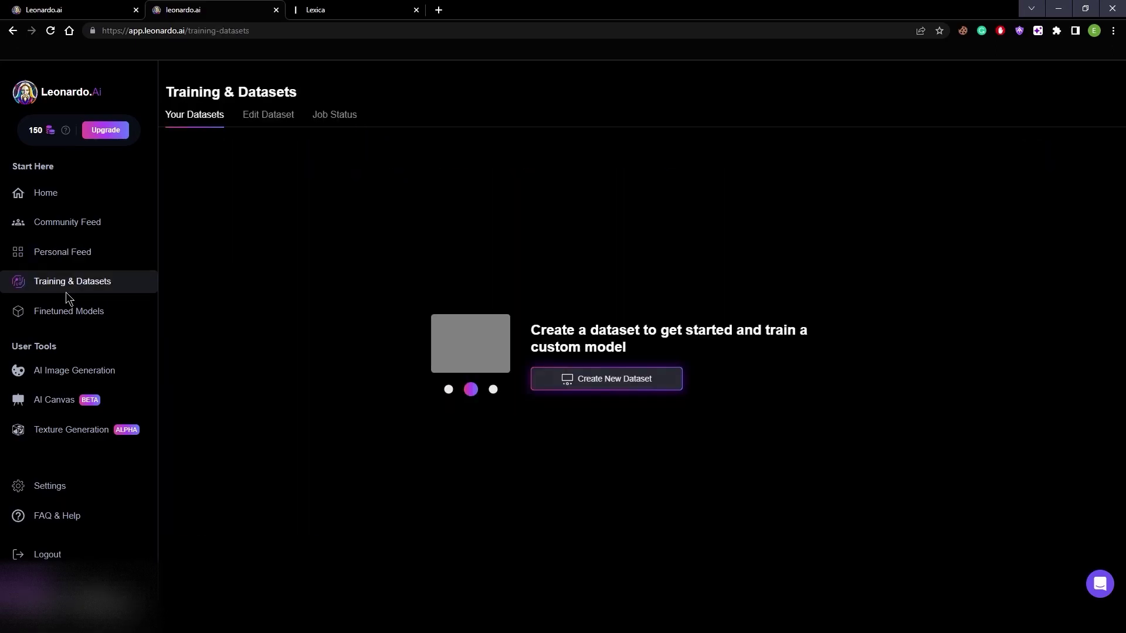
click(623, 381)
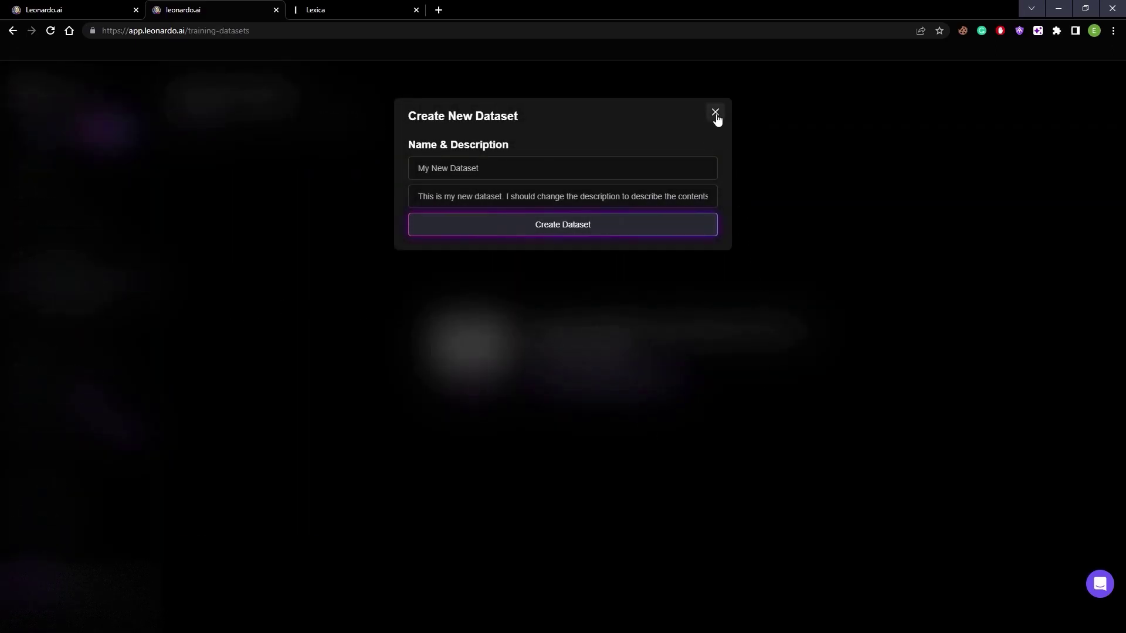
click(715, 112)
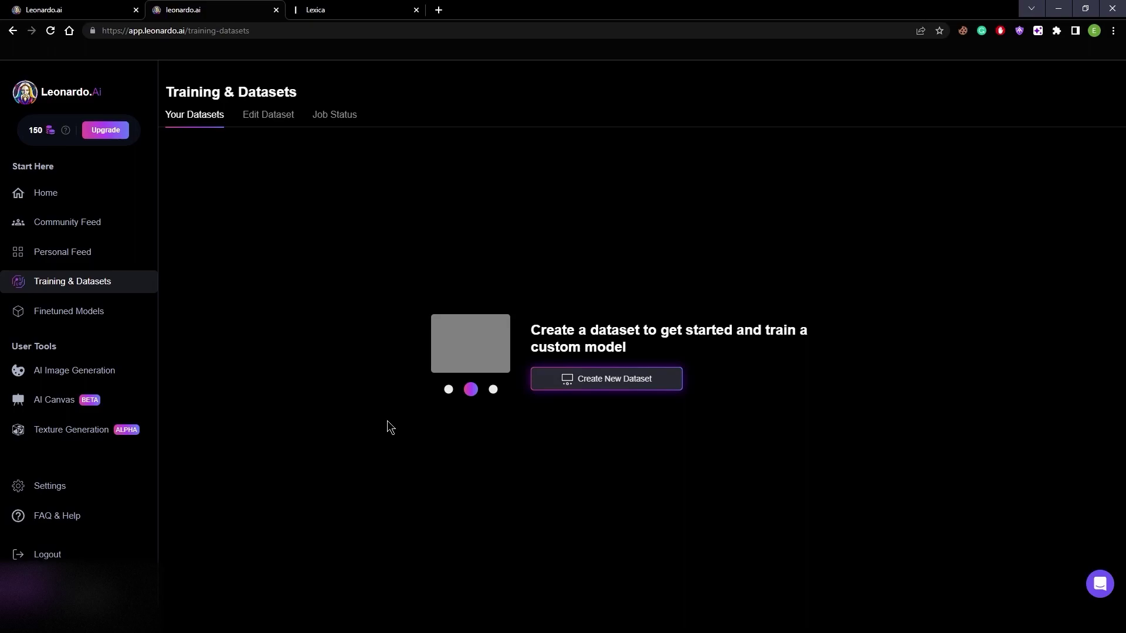
click(589, 389)
click(900, 394)
click(101, 315)
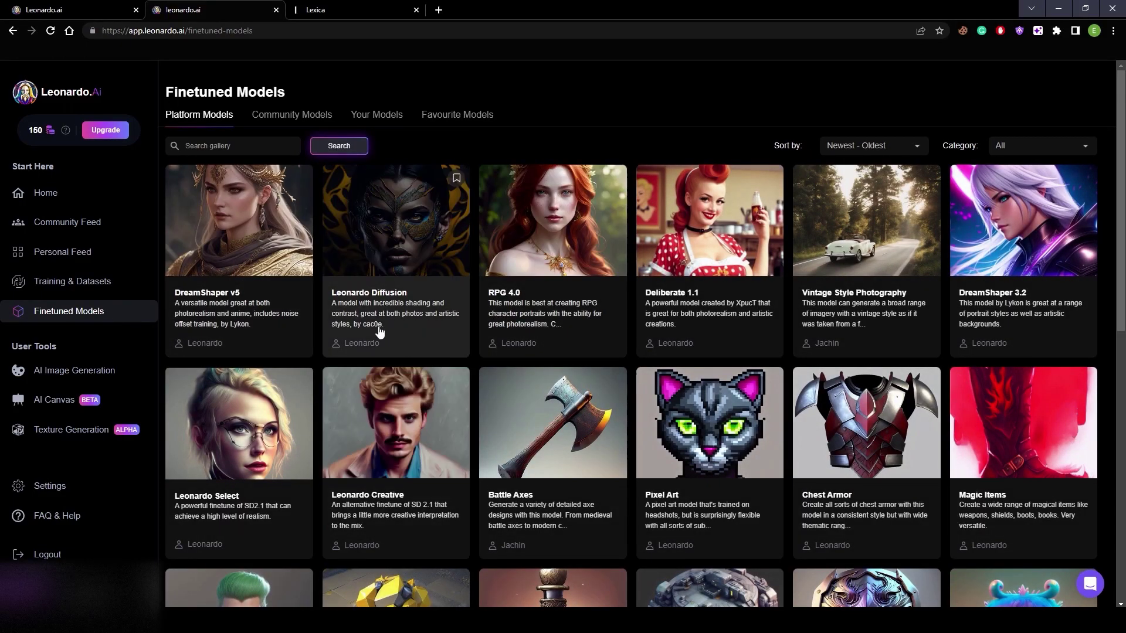
Step: View the RPG 4.0 model's details, then scroll through the Platform Models
click(540, 299)
scroll(513, 282, down, 2)
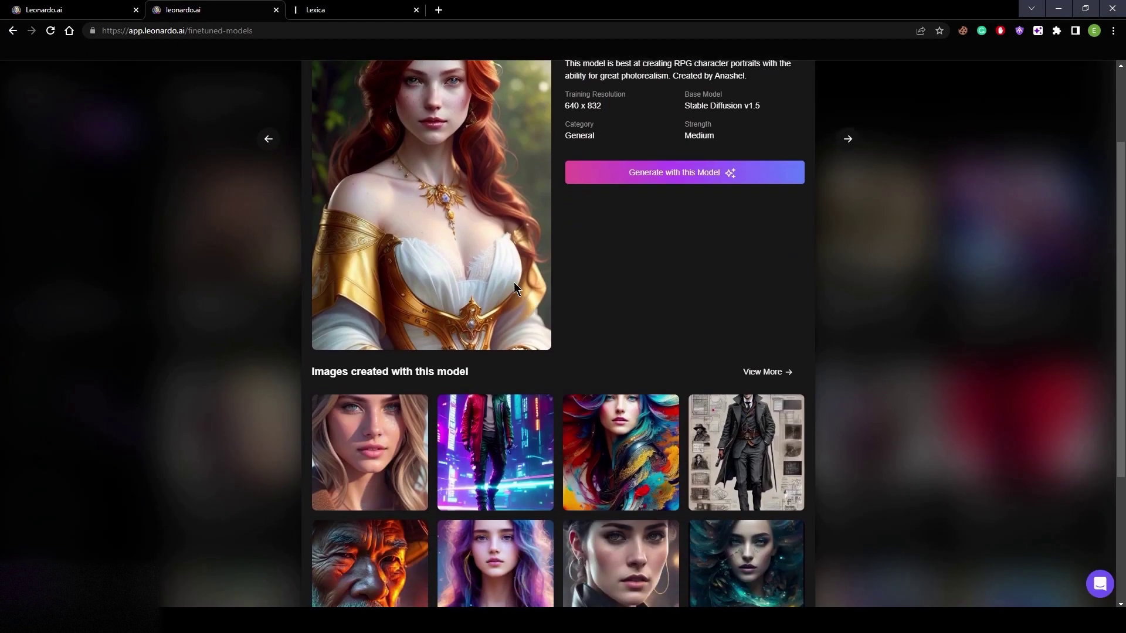
scroll(671, 382, down, 2)
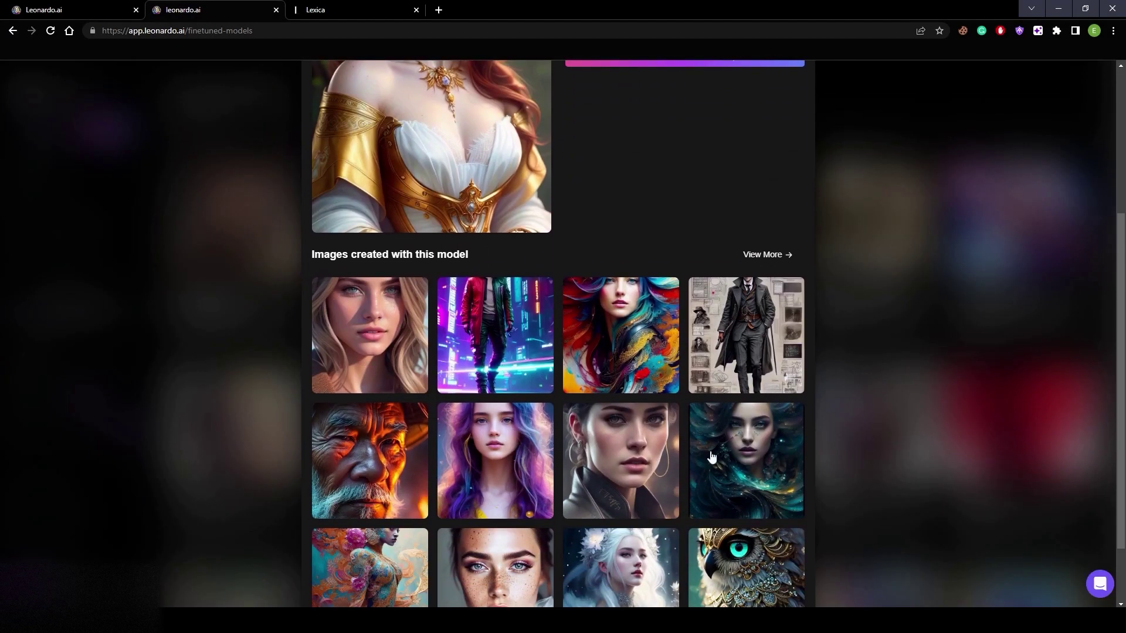
click(923, 440)
scroll(589, 361, down, 1)
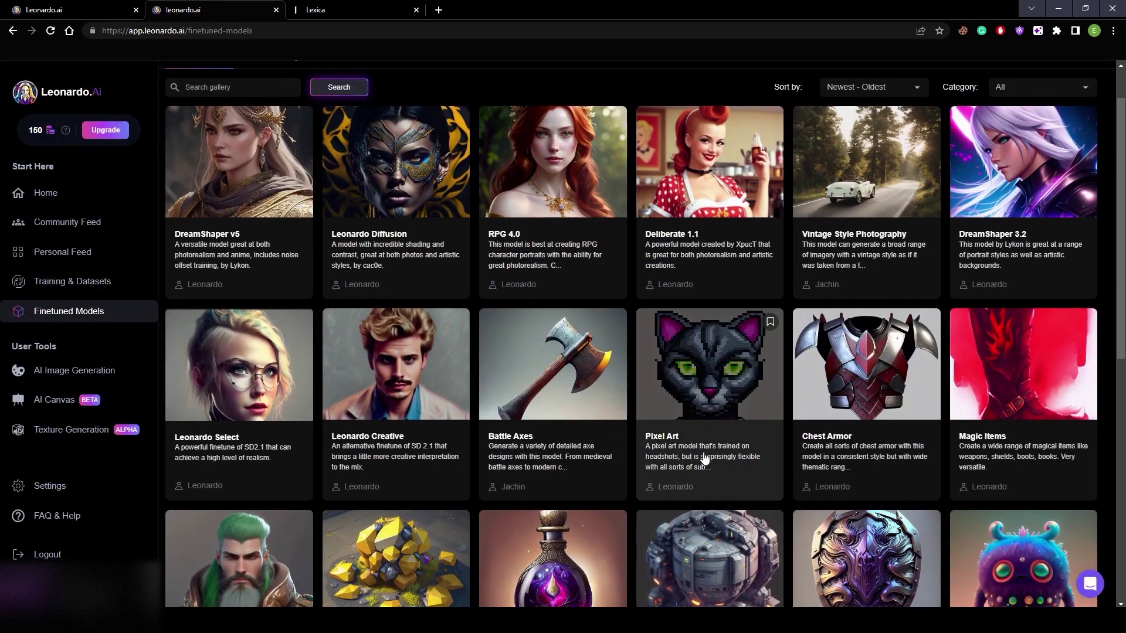
scroll(674, 352, down, 4)
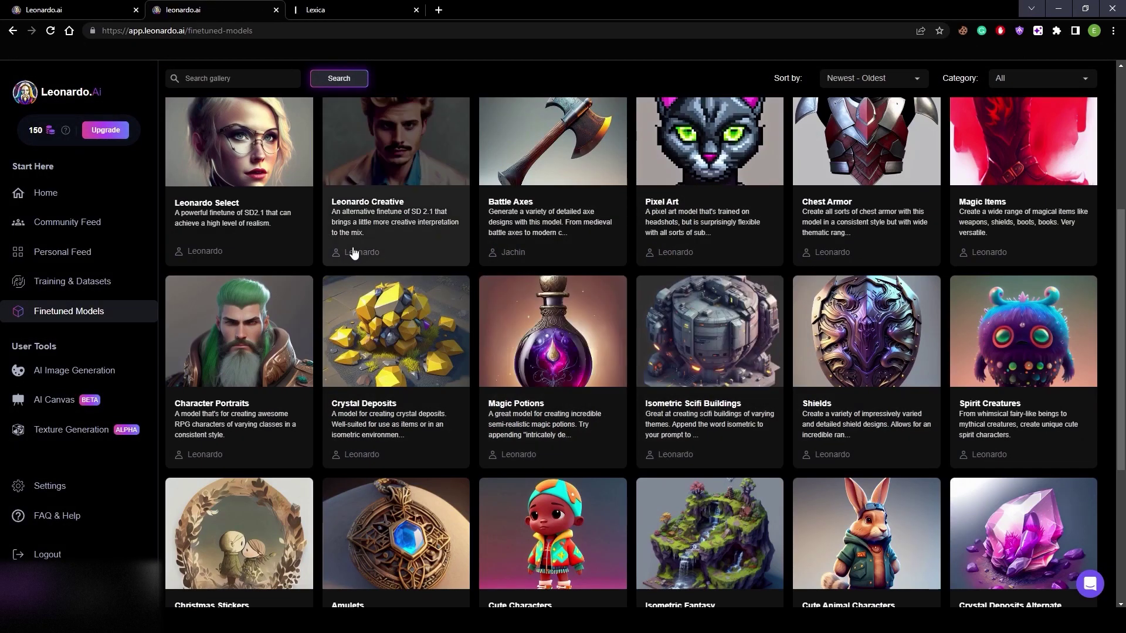
scroll(587, 390, up, 5)
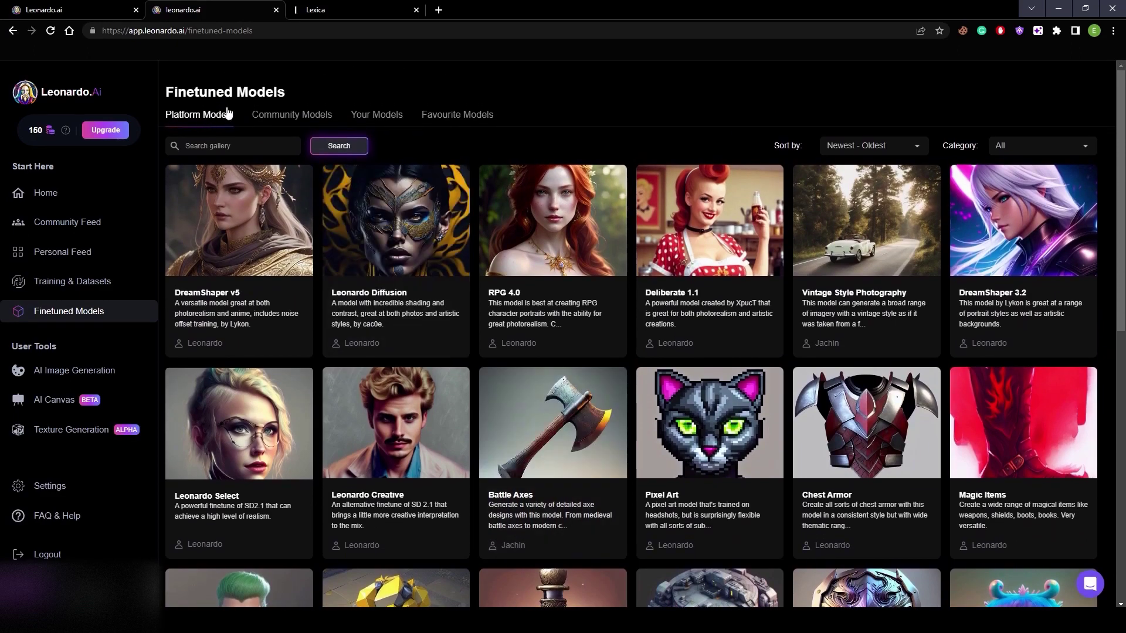
Step: Scroll through the Community Models gallery, then go to Settings
click(289, 118)
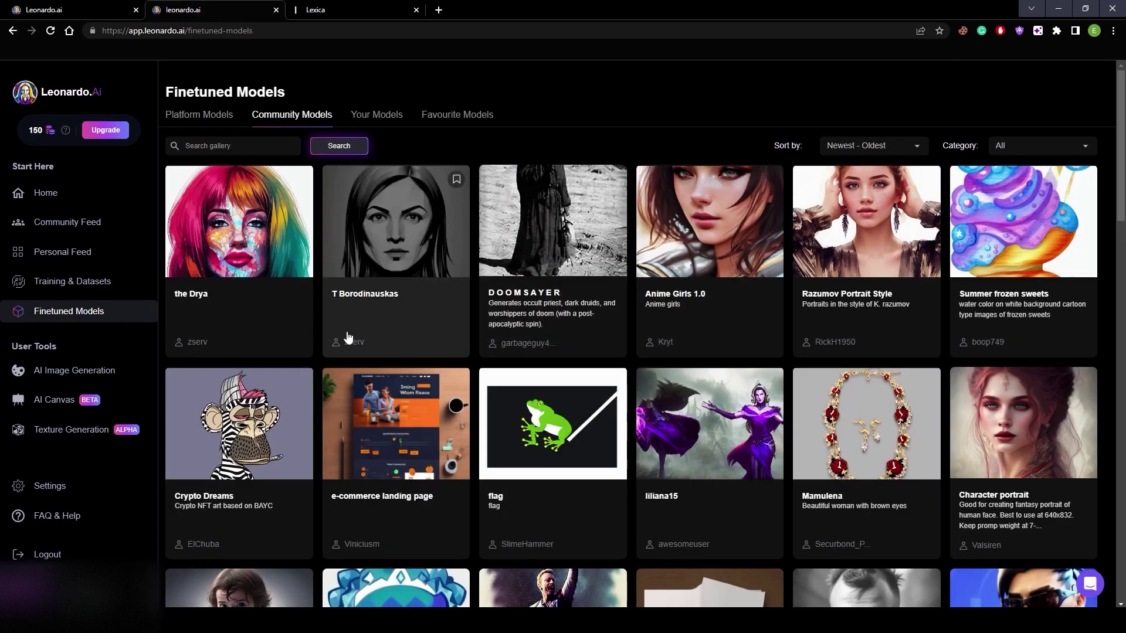
scroll(557, 404, down, 4)
scroll(557, 403, down, 9)
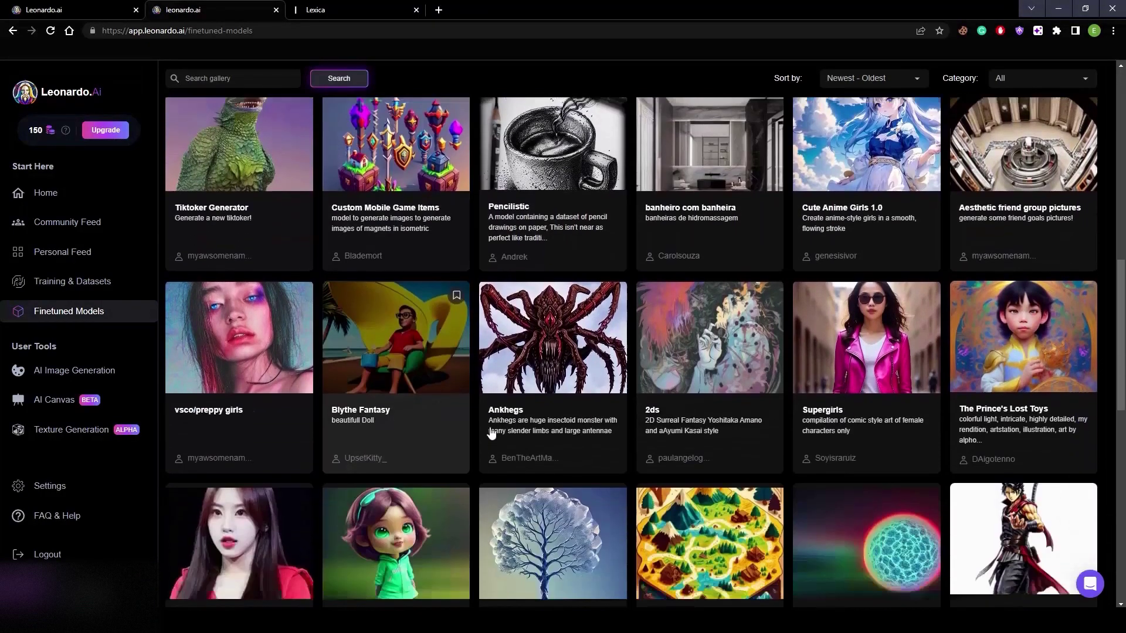
scroll(535, 451, down, 6)
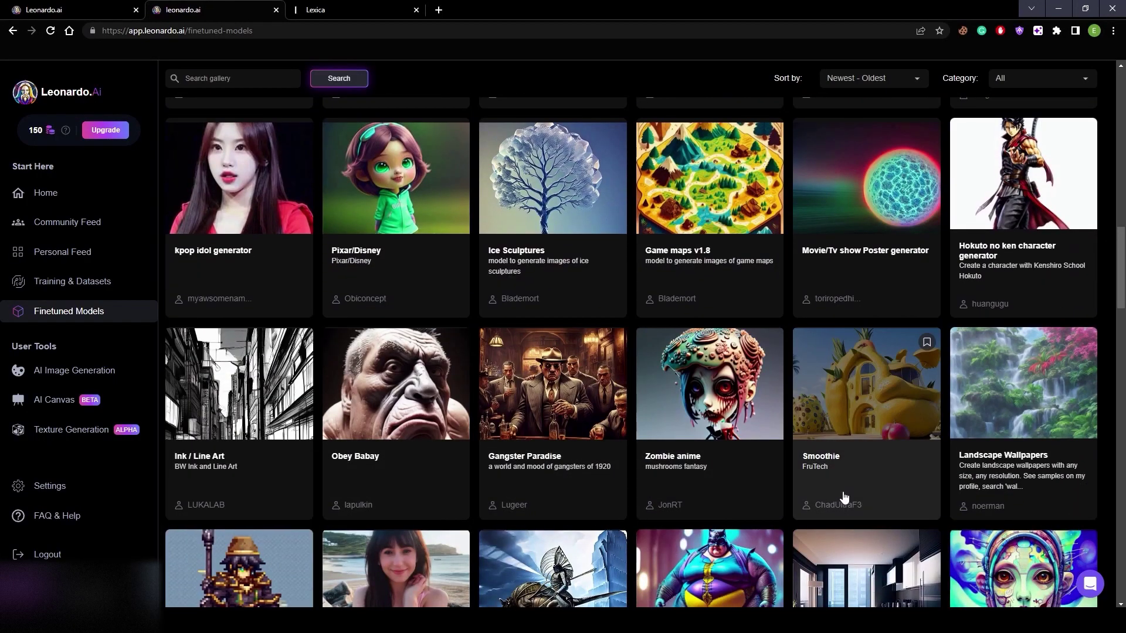
scroll(612, 437, up, 6)
click(49, 486)
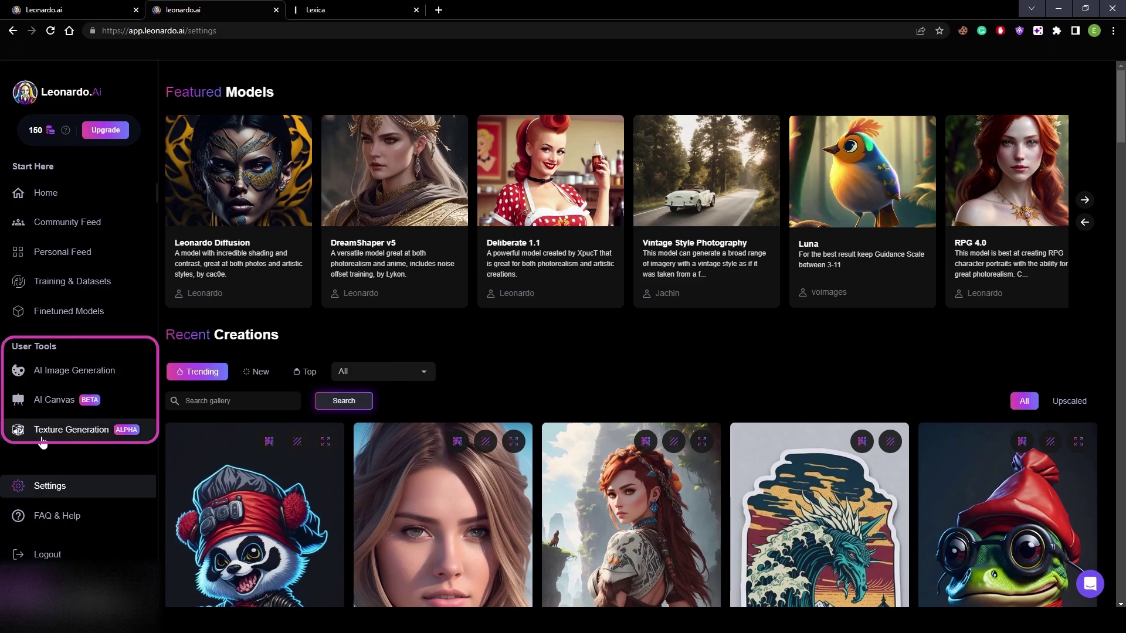
Step: Open AI Image Generation and scroll its settings and earlier hamburger generations, leaving the prompt empty
click(87, 375)
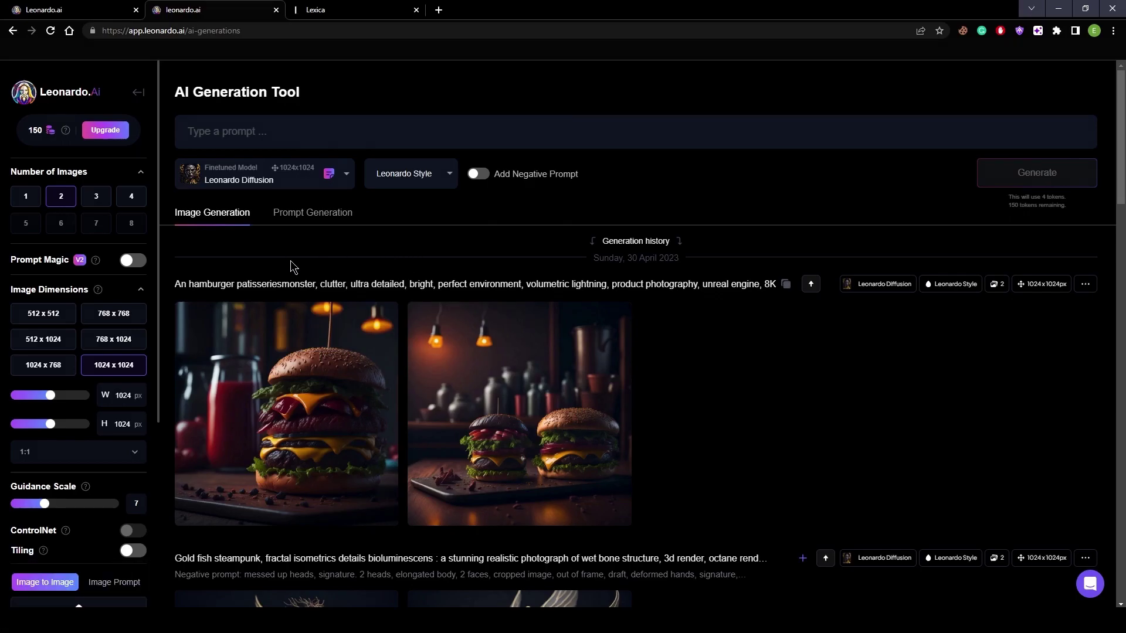
scroll(59, 284, down, 5)
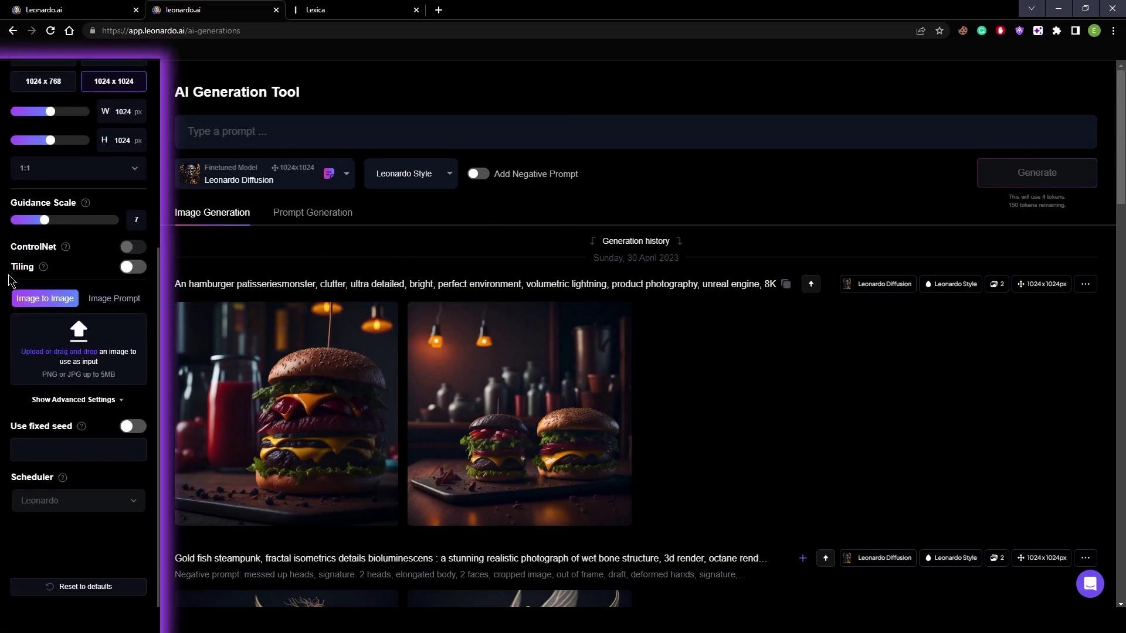
scroll(70, 293, up, 5)
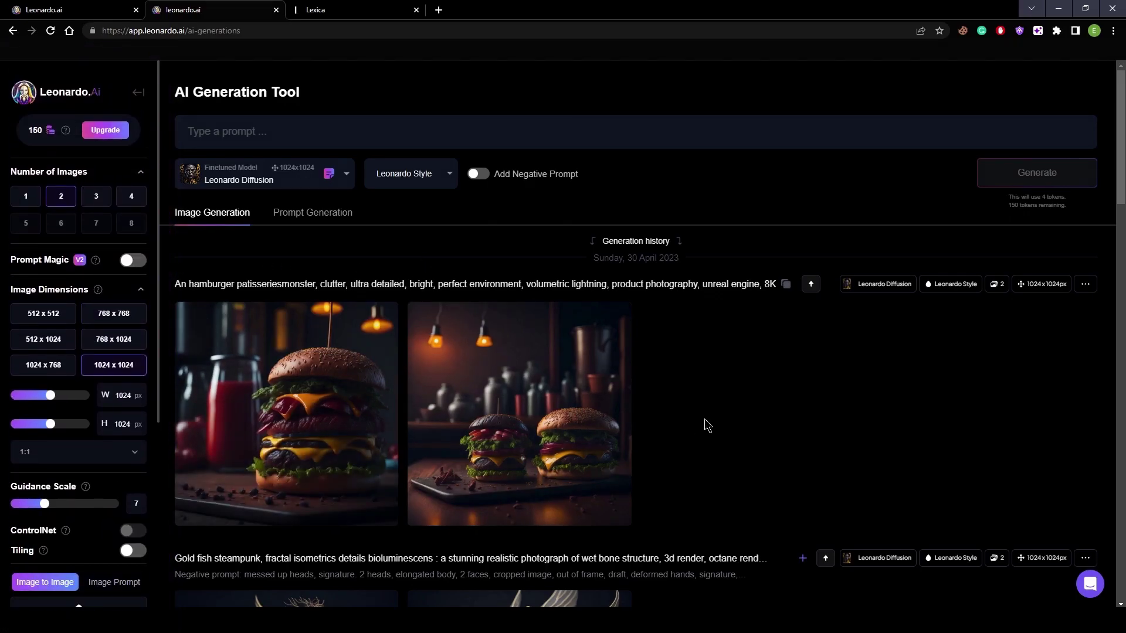
scroll(703, 425, down, 6)
scroll(693, 431, up, 6)
click(332, 142)
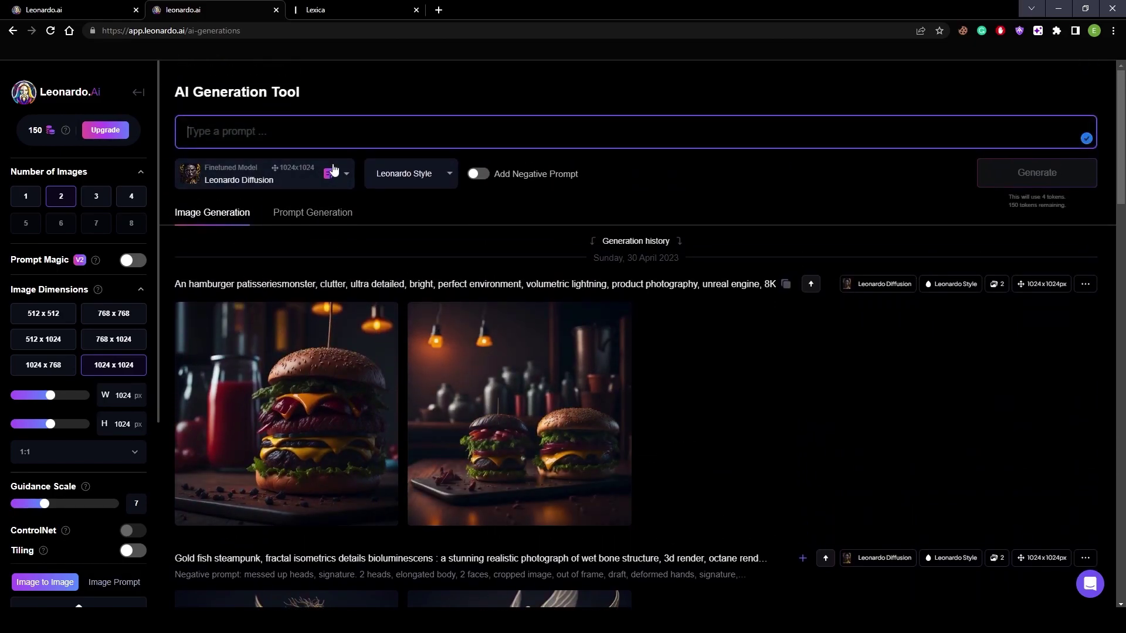
click(707, 194)
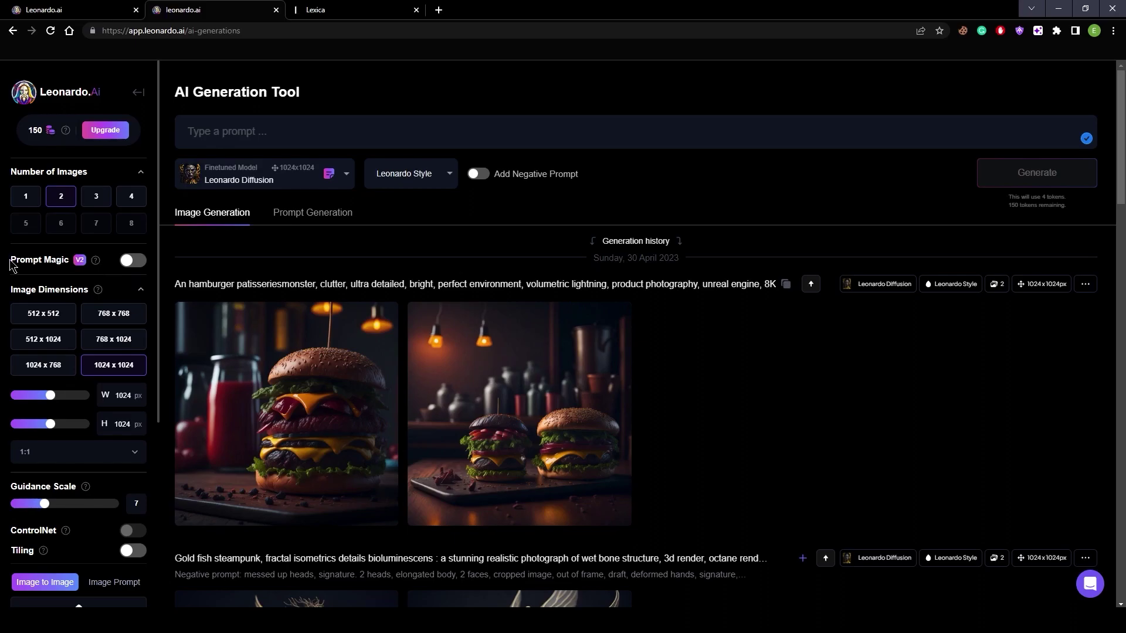
Step: Turn Prompt Magic off and keep the image at 1024 x 1024, 1:1, after trying 512 x 1024 and 1152 width
click(135, 261)
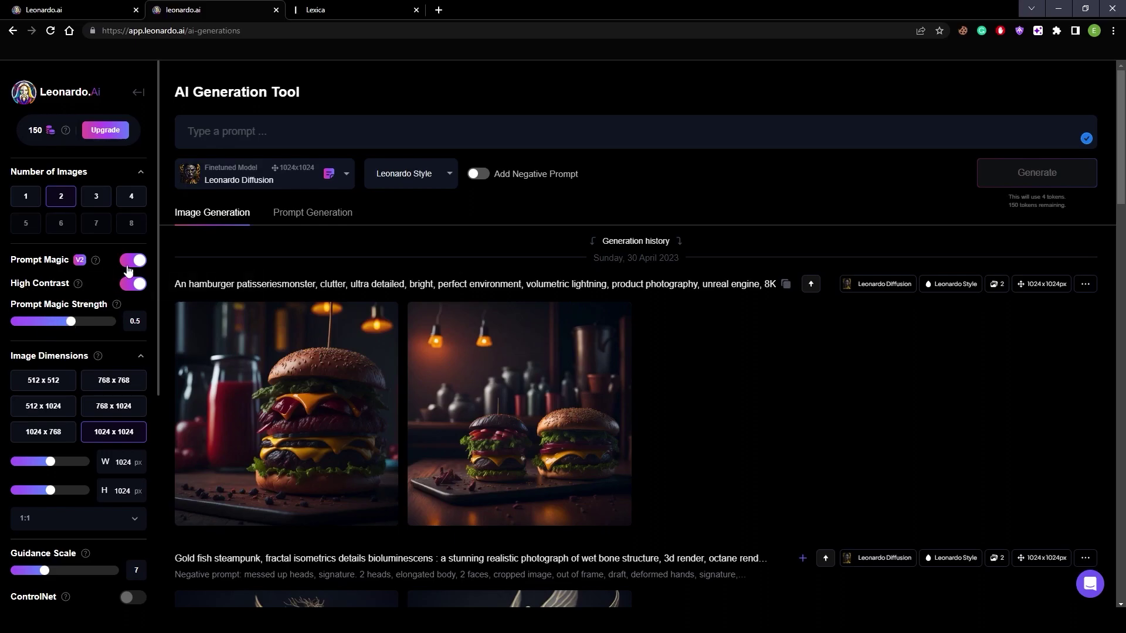
click(132, 261)
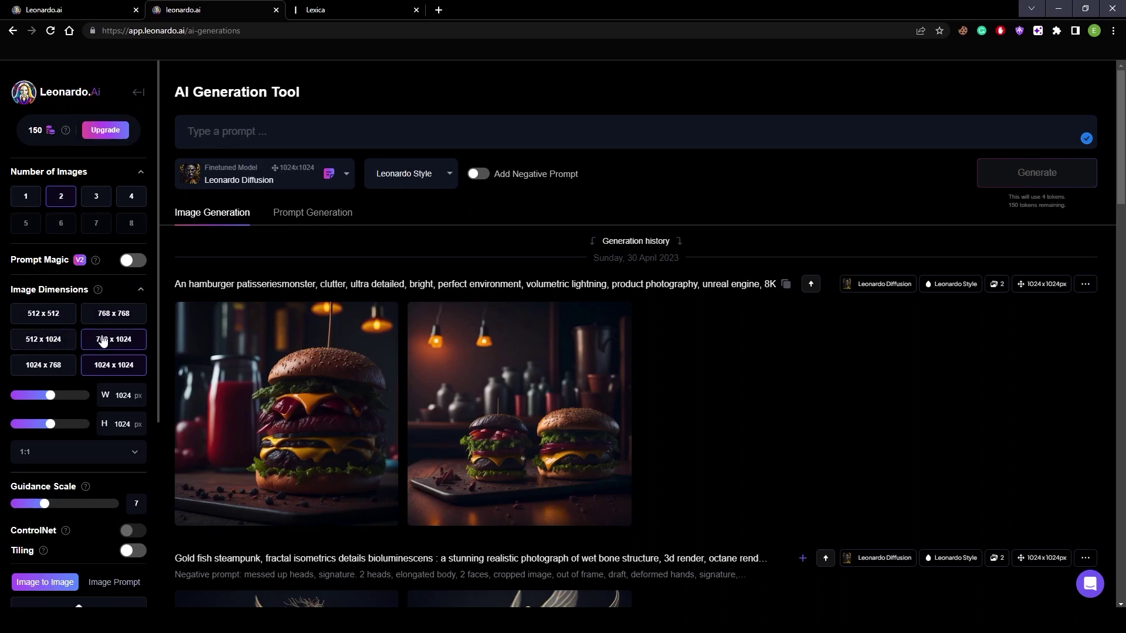
click(59, 341)
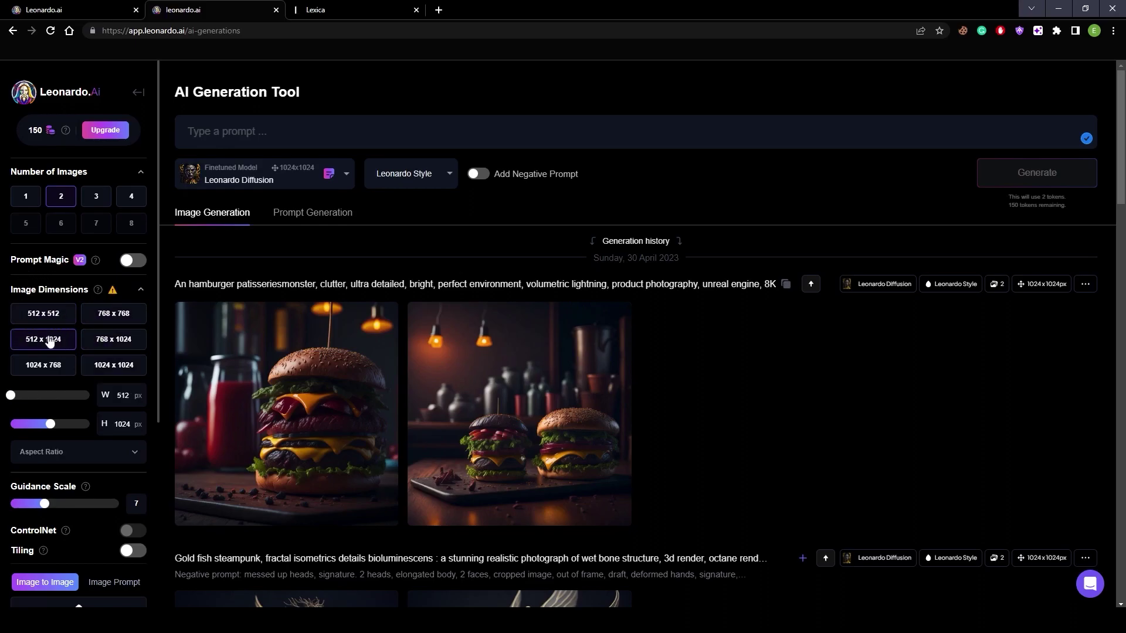
mouse_move(108, 298)
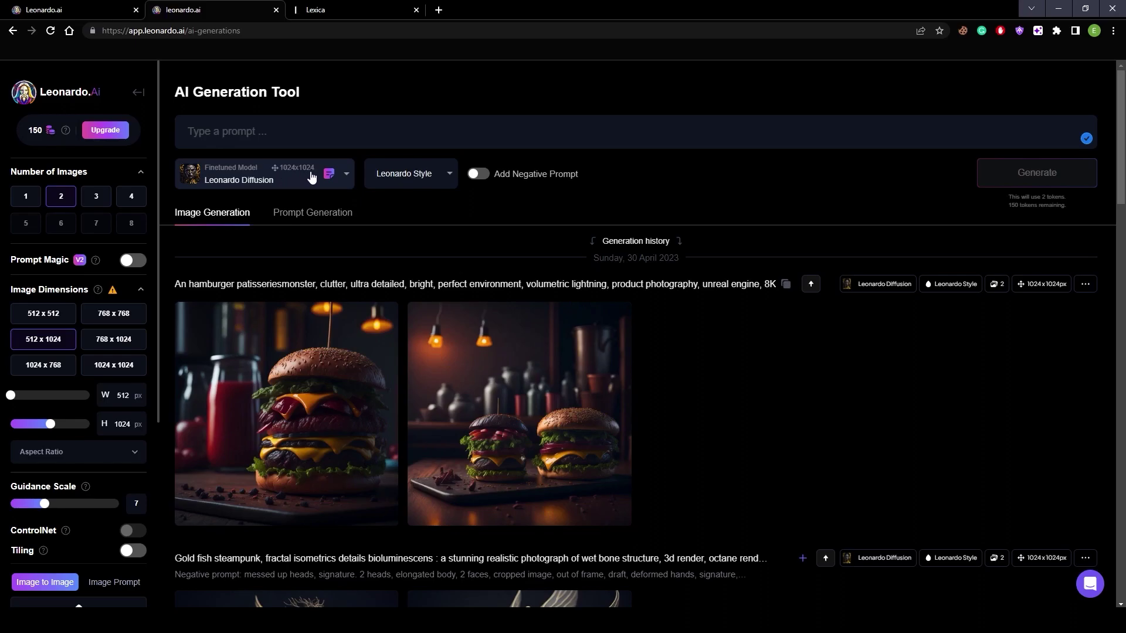
click(118, 366)
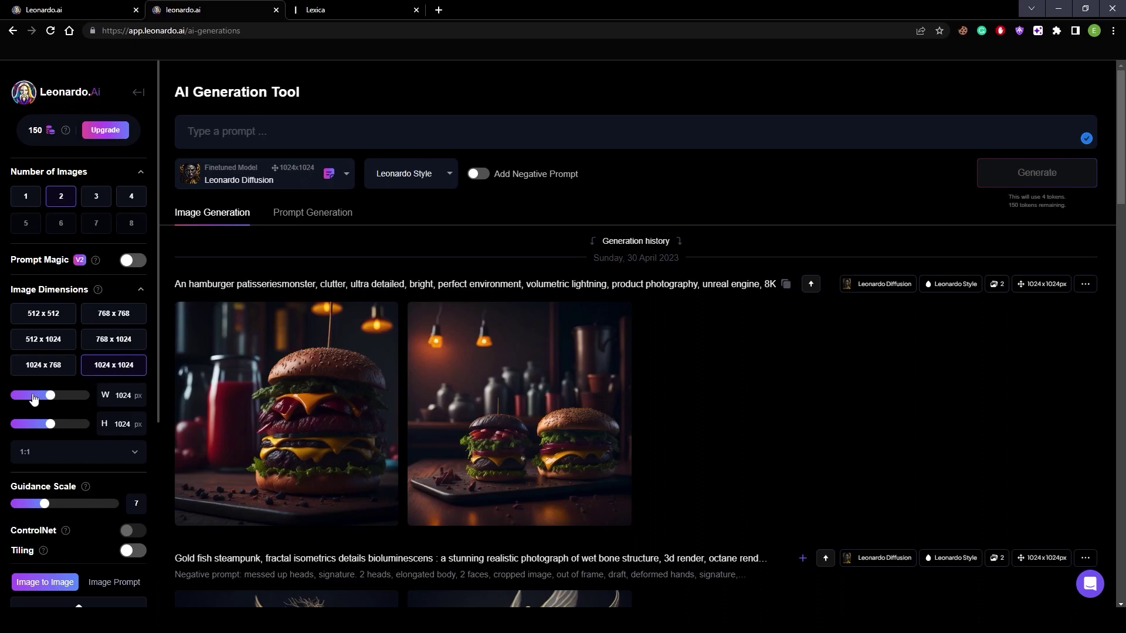
drag(52, 401, 61, 402)
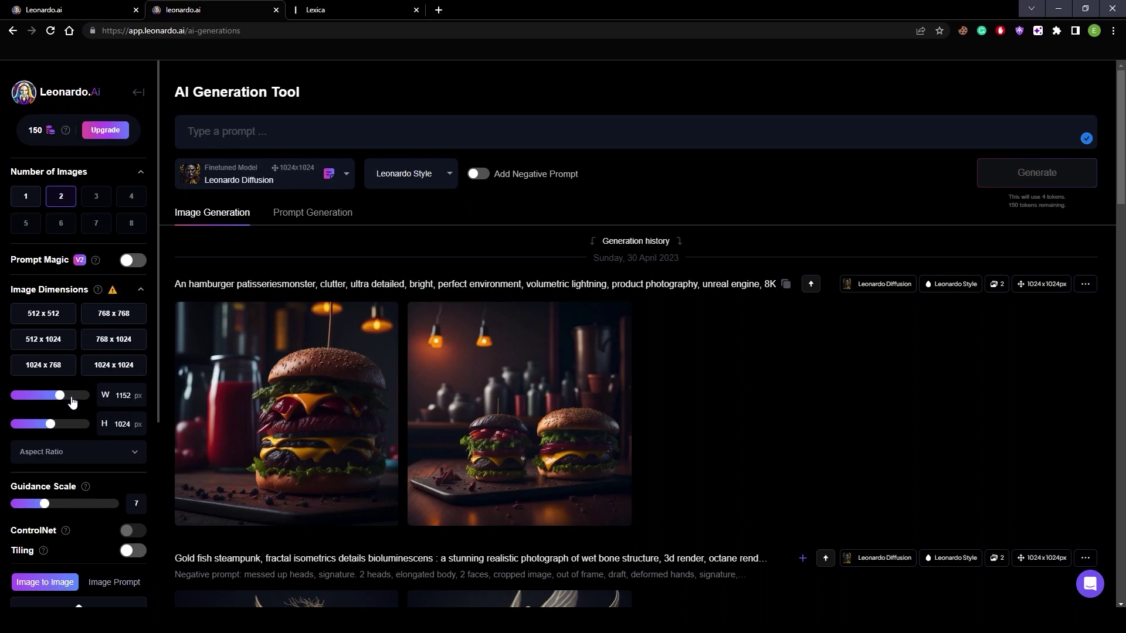
click(94, 371)
scroll(73, 403, down, 1)
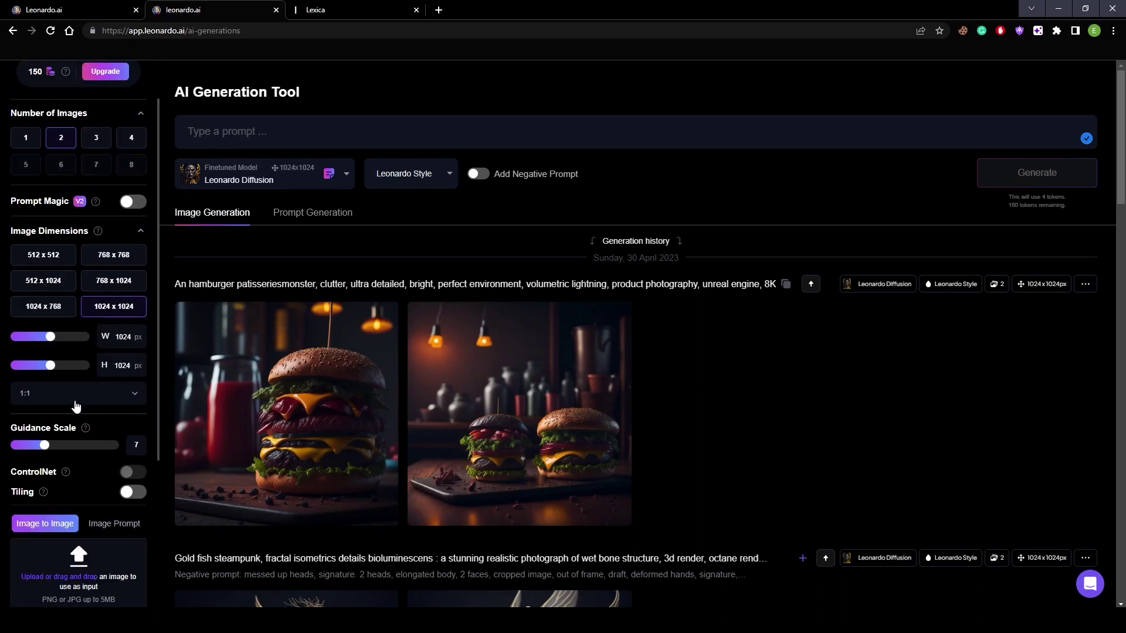
click(67, 401)
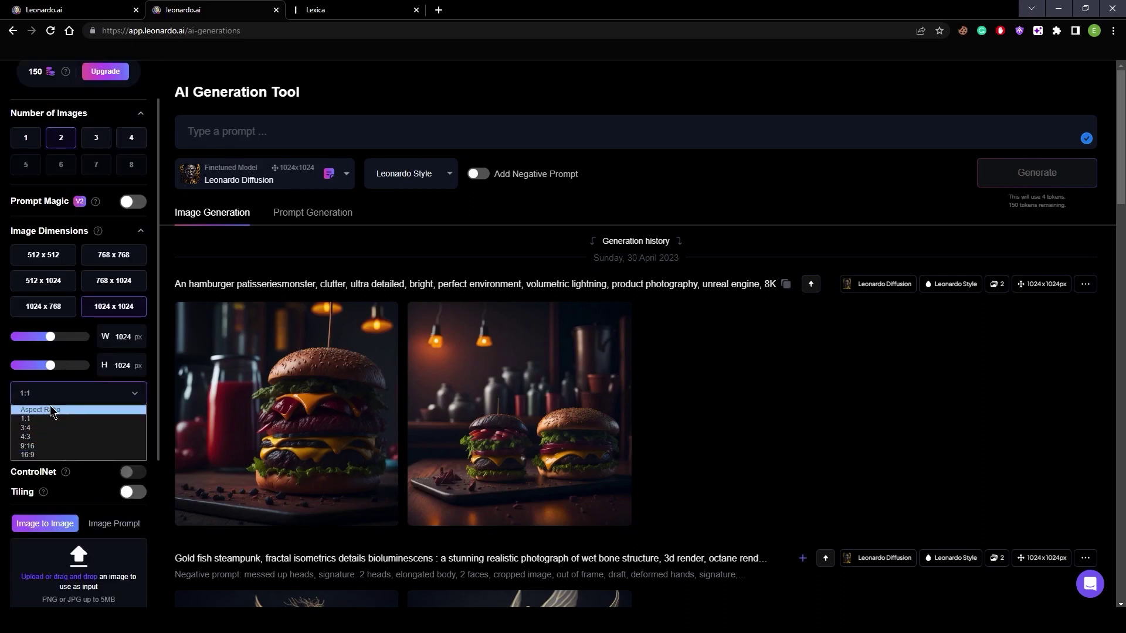
click(62, 400)
scroll(58, 399, down, 1)
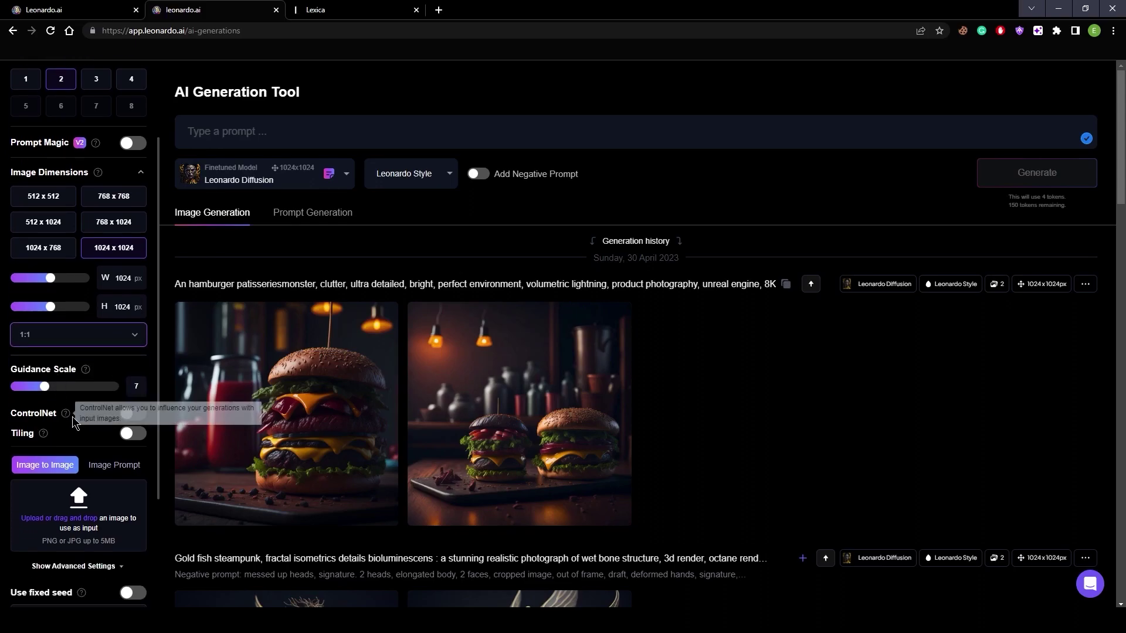
Step: Drag the Guidance Scale slider, raising it to 14
click(41, 385)
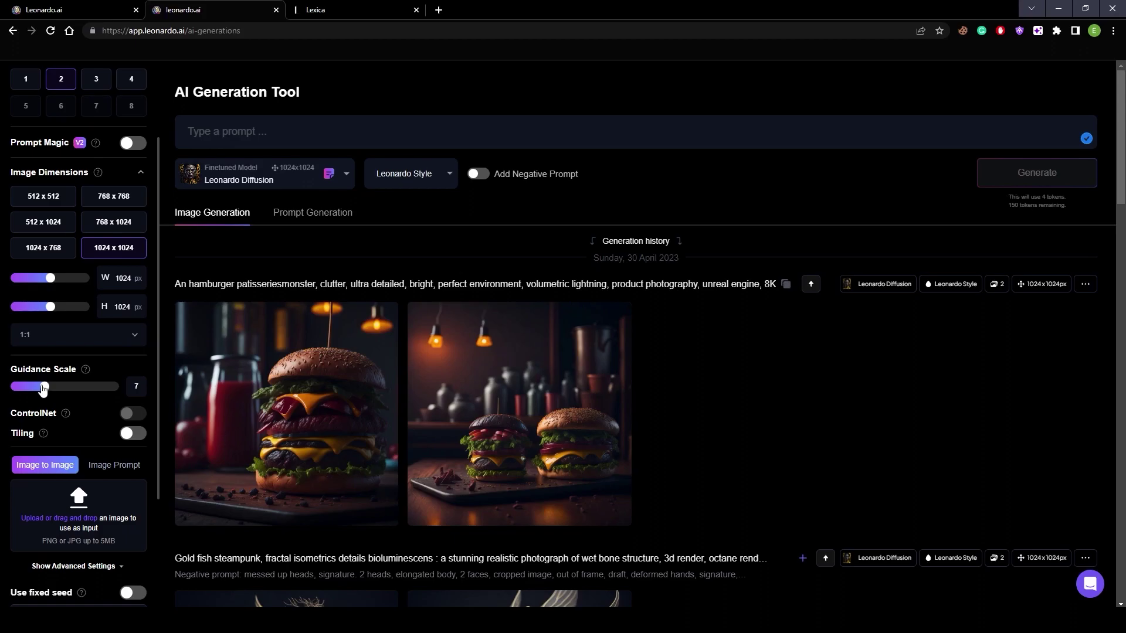
mouse_move(45, 388)
mouse_down()
mouse_move(86, 388)
mouse_move(33, 397)
mouse_up()
Step: Set the Guidance Scale back to 7 and put the cursor in the empty prompt box
drag(40, 390, 45, 390)
scroll(62, 399, up, 1)
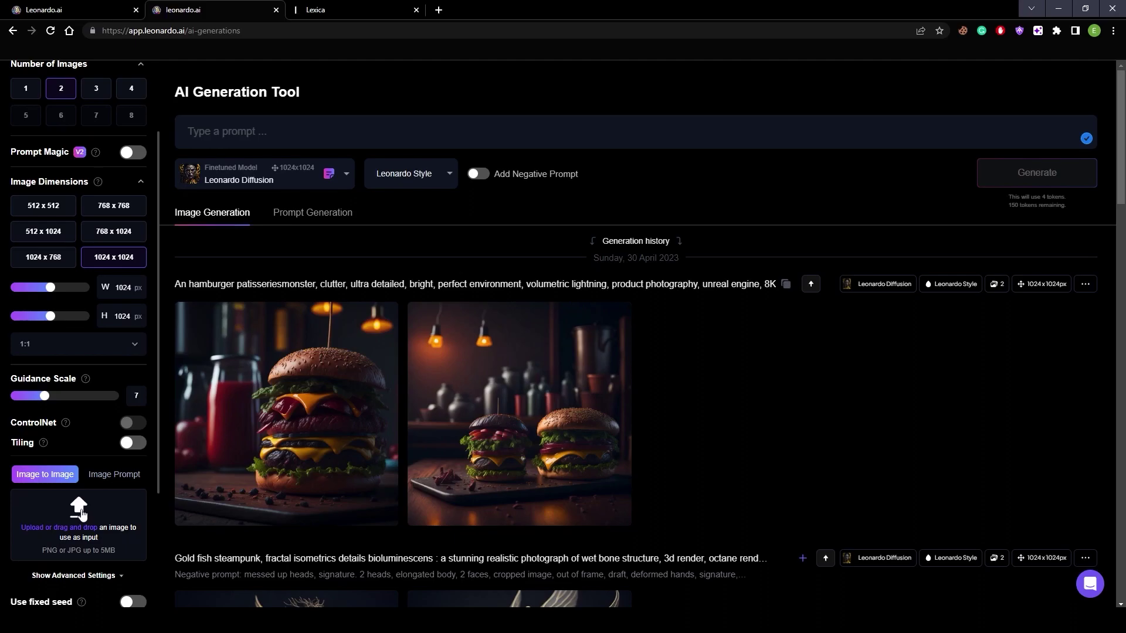
scroll(80, 514, up, 2)
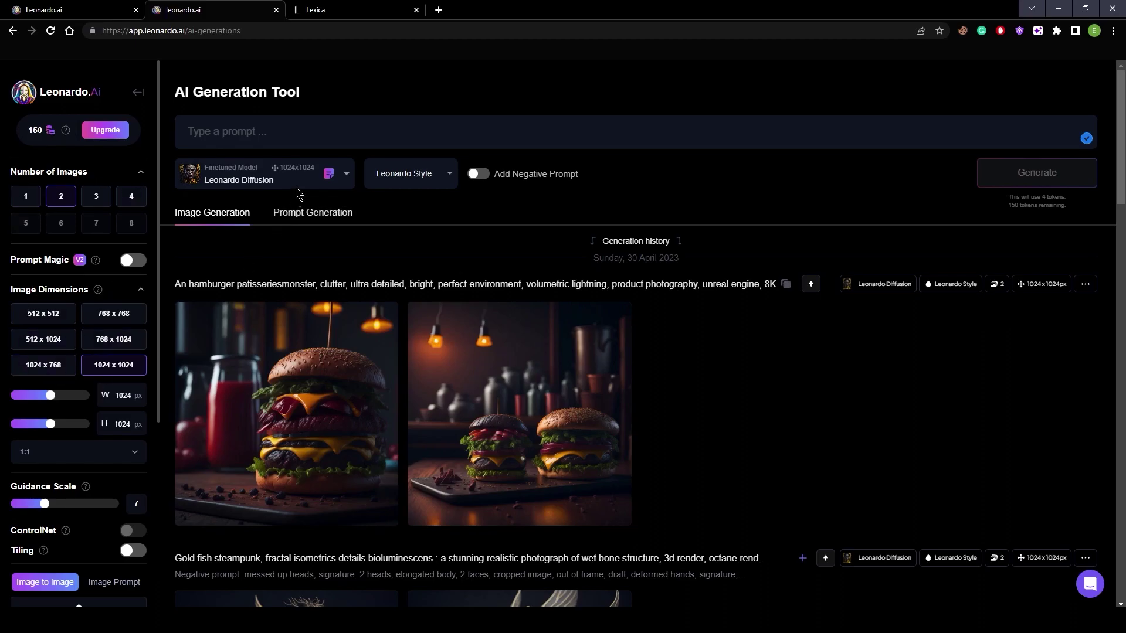
click(213, 133)
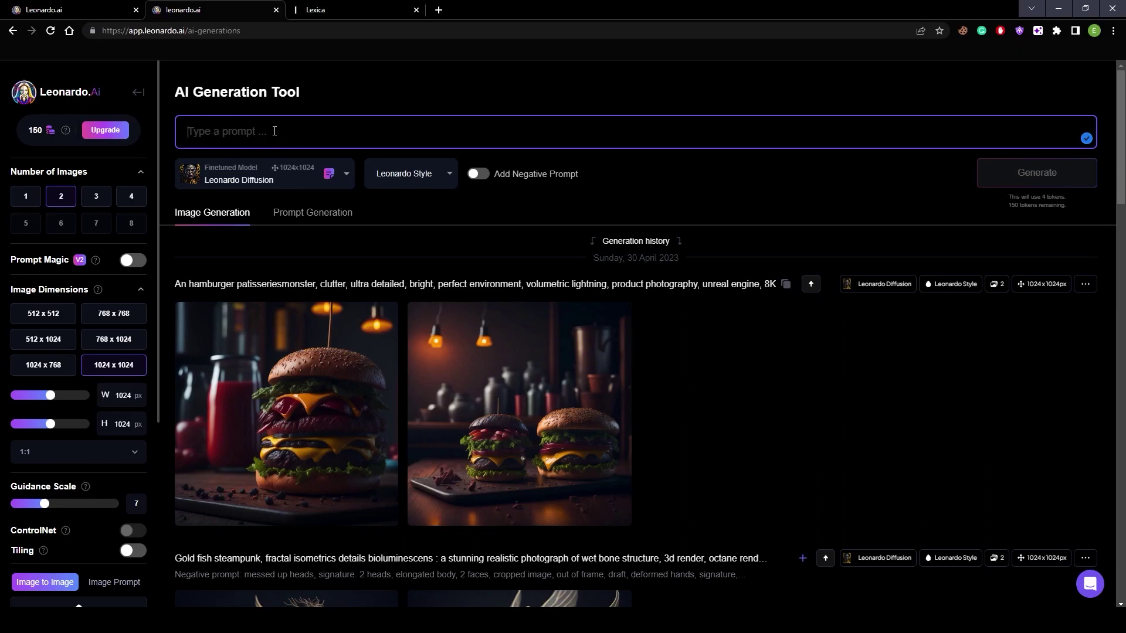
click(140, 93)
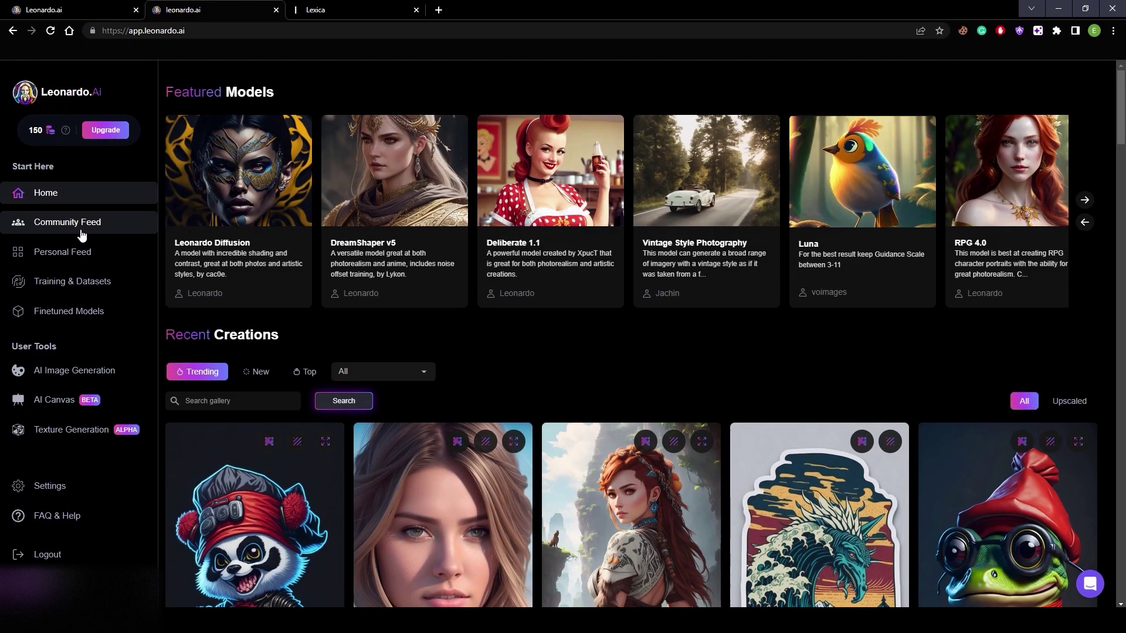
click(82, 234)
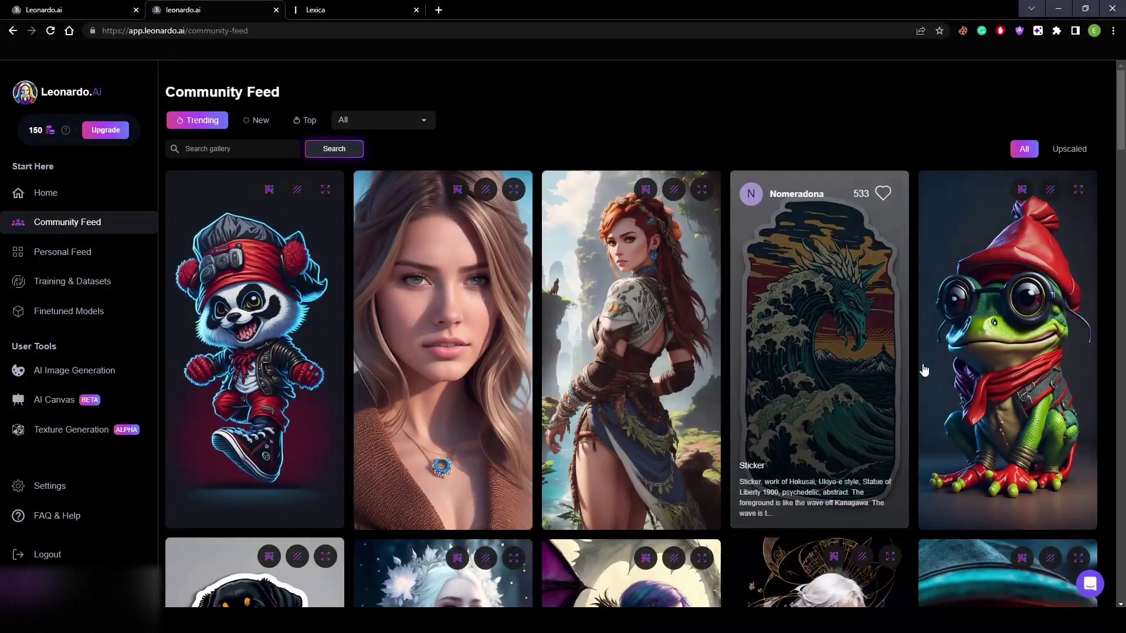
scroll(924, 371, down, 3)
scroll(703, 352, up, 3)
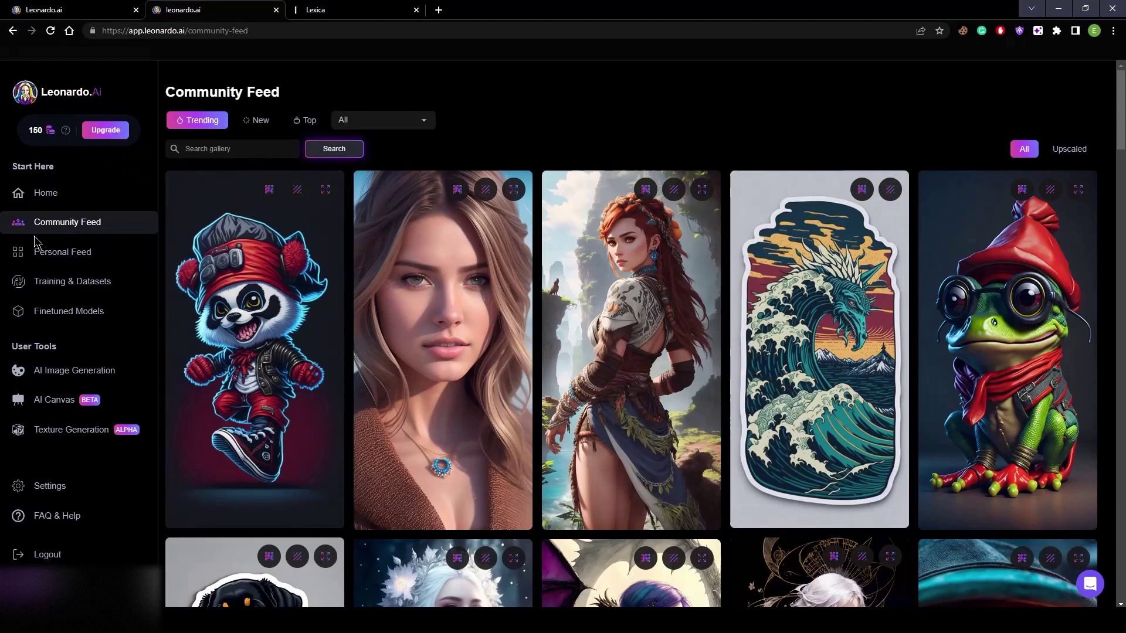
click(59, 370)
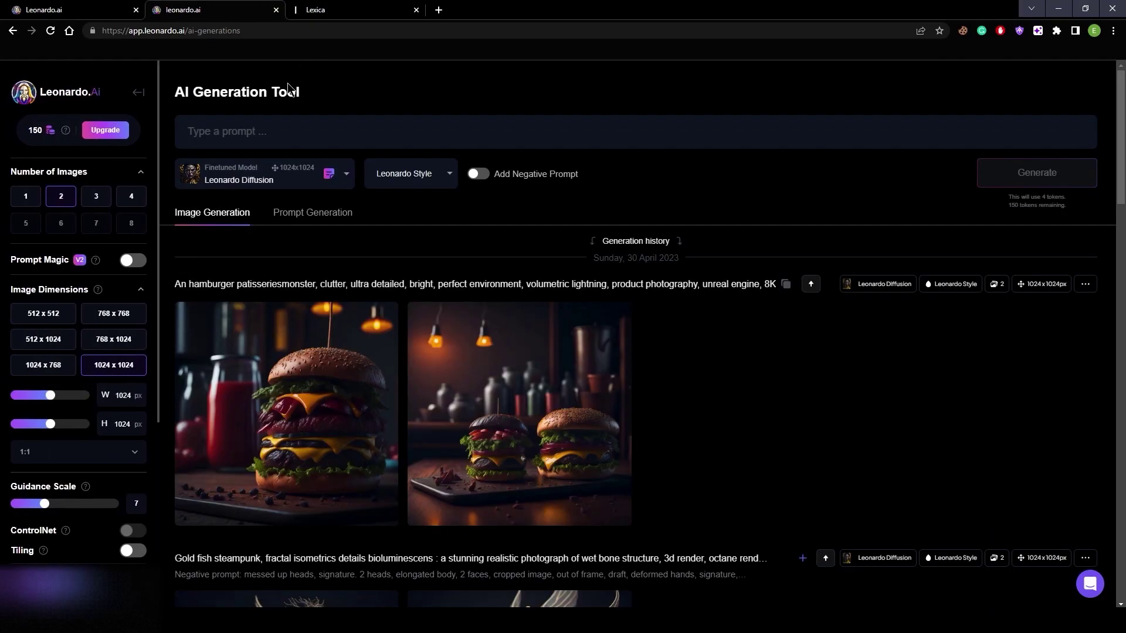
Step: In Lexica, open the 'A rabbit in a chinese coat' result and copy its prompt
click(324, 12)
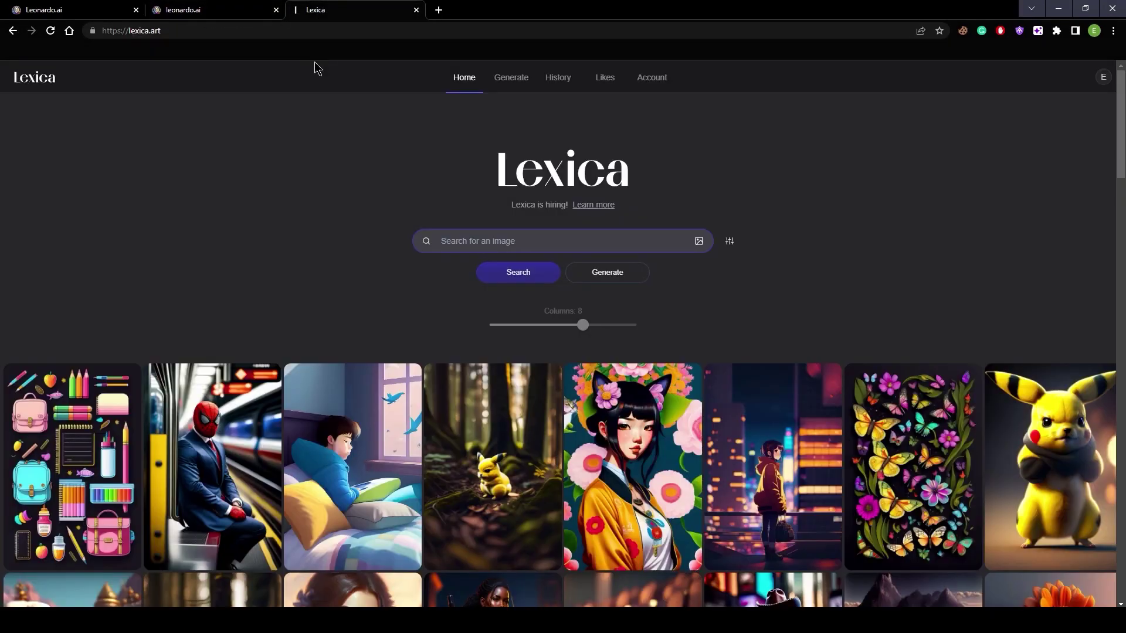
scroll(275, 265, down, 8)
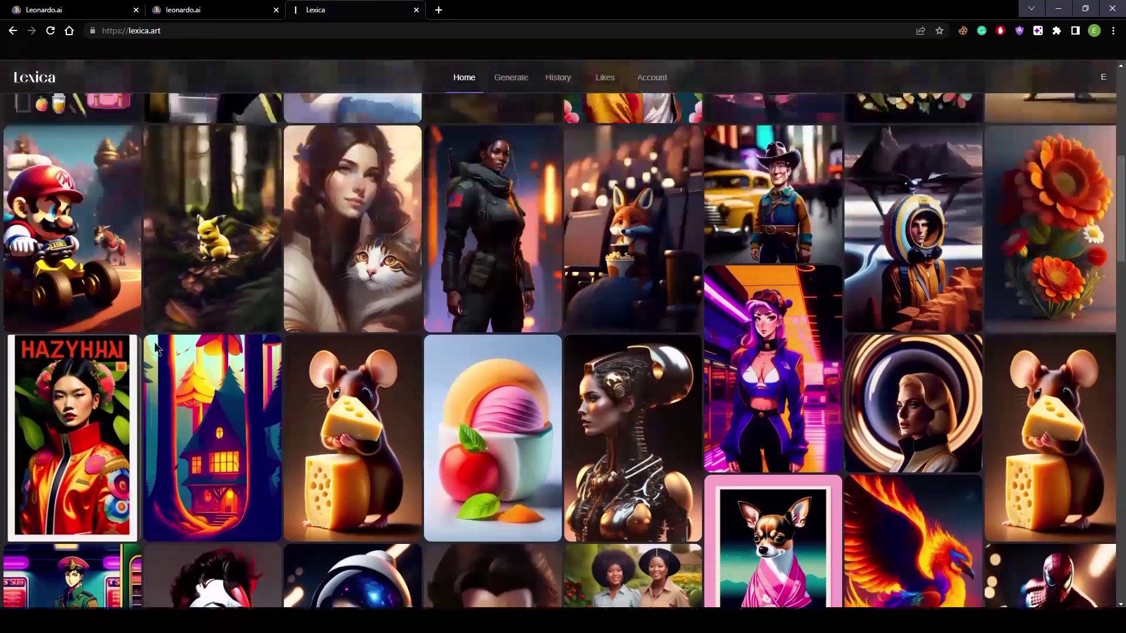
scroll(176, 352, up, 6)
scroll(329, 316, up, 2)
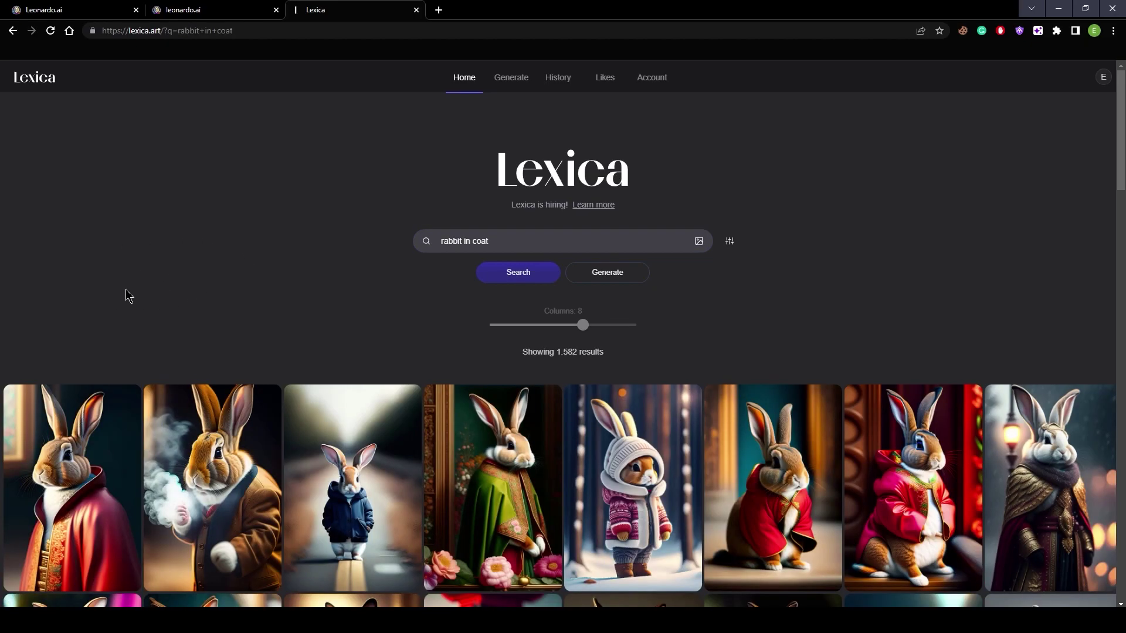
scroll(125, 294, down, 6)
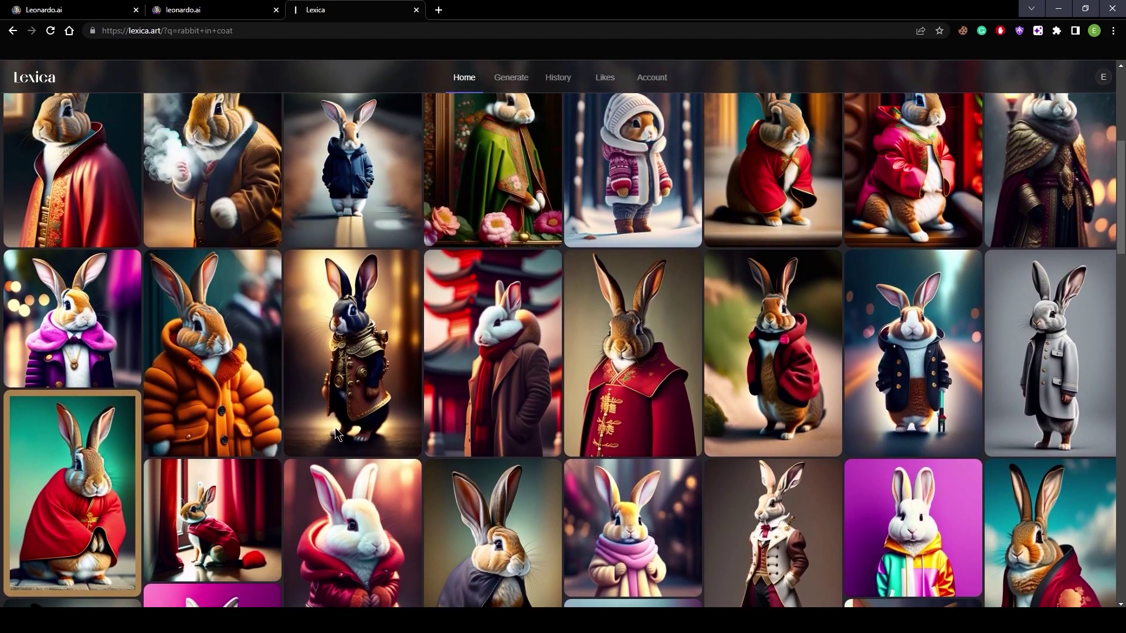
scroll(336, 427, up, 3)
click(45, 290)
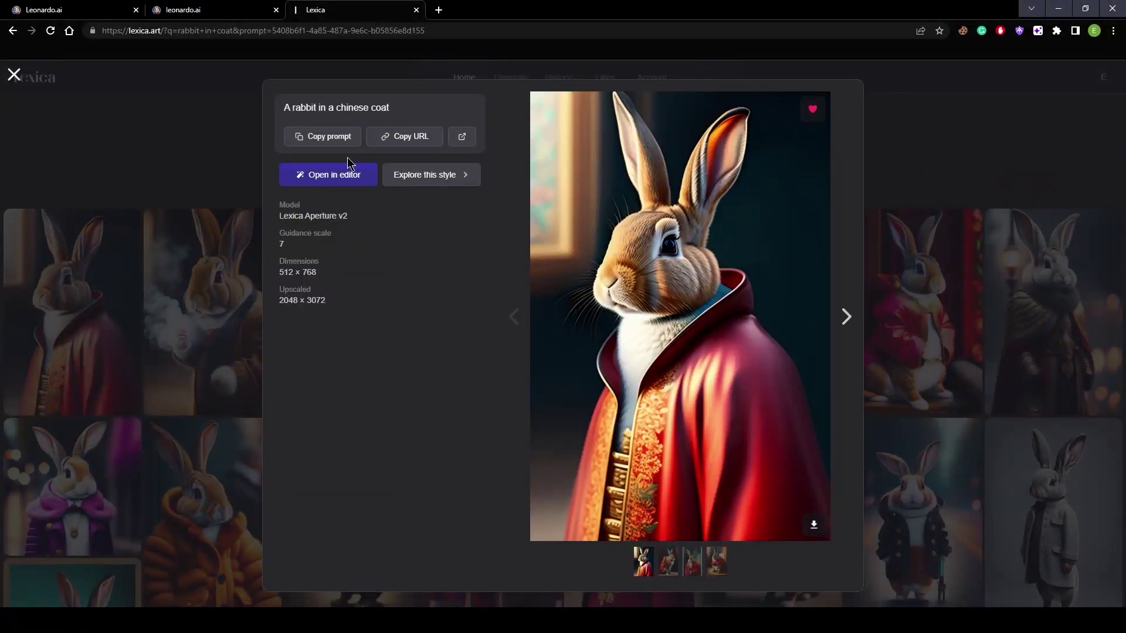
click(322, 144)
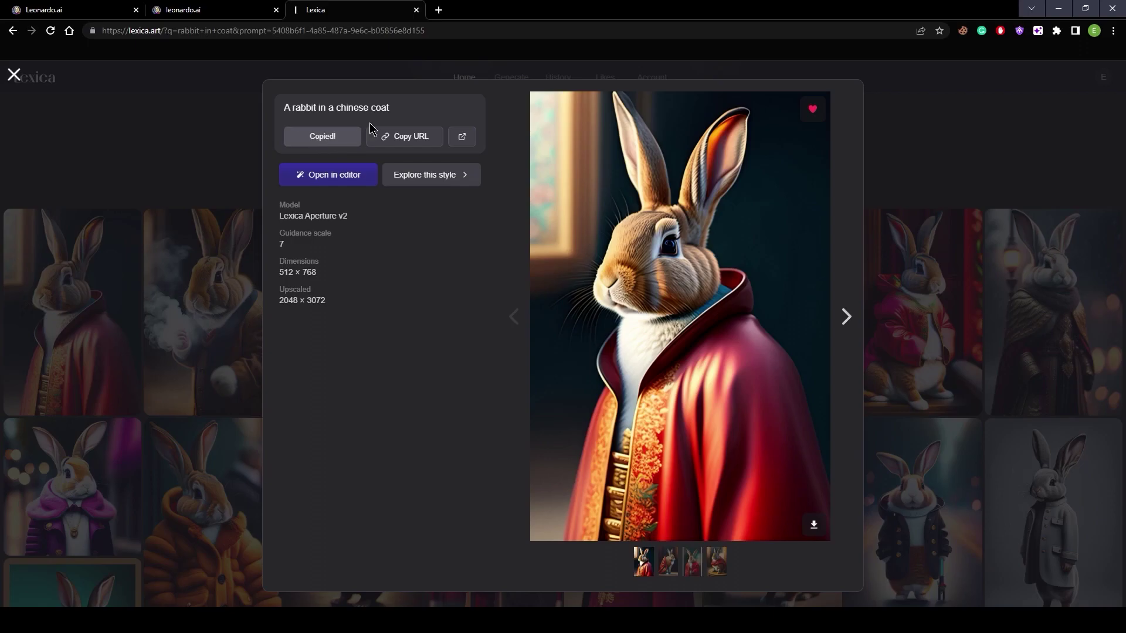
click(12, 75)
Step: Paste the prompt, change rabbit to Lion, append 'hyperrealistic, ultra realistic, 8k', and generate
key(ctrl+Page_Up)
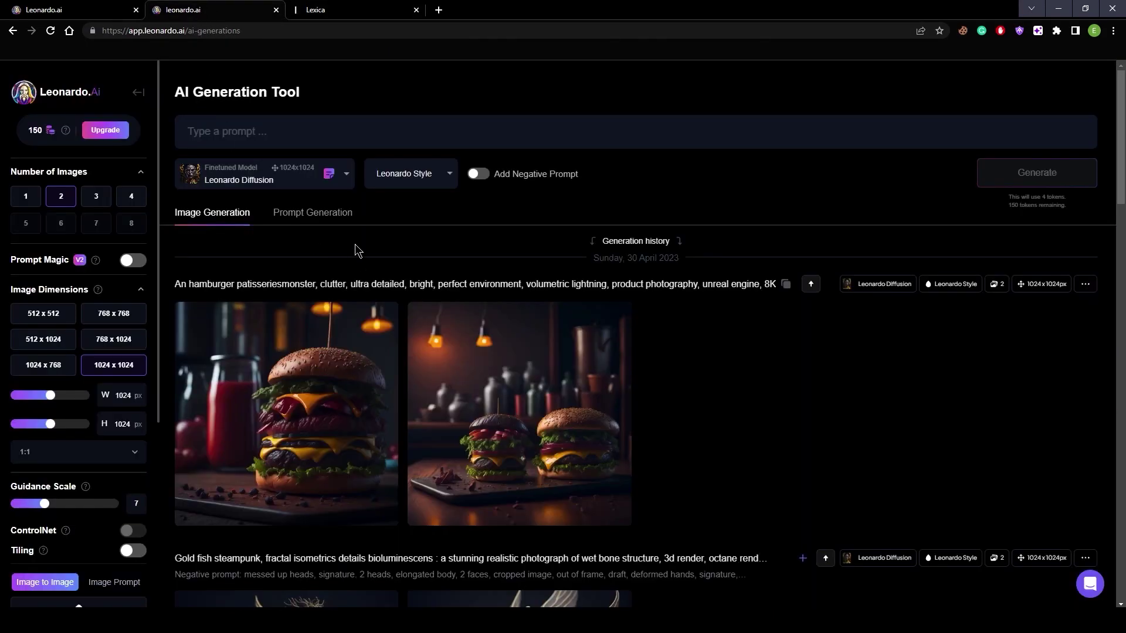
click(284, 134)
key(ctrl+v)
drag(198, 133, 224, 135)
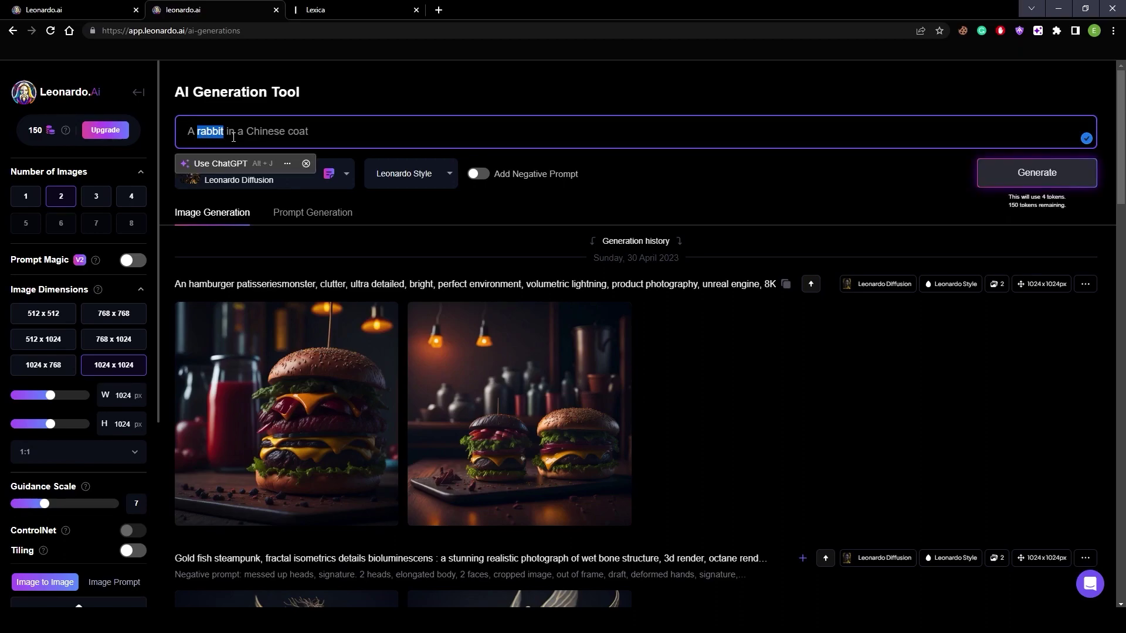
text(Lion)
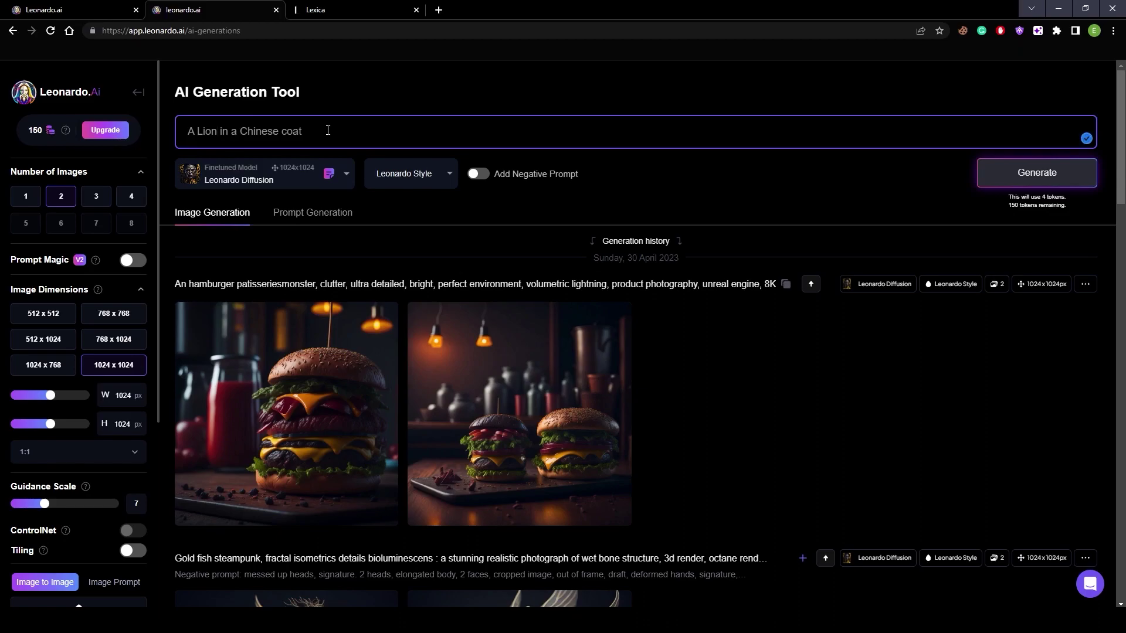
key(ctrl+v)
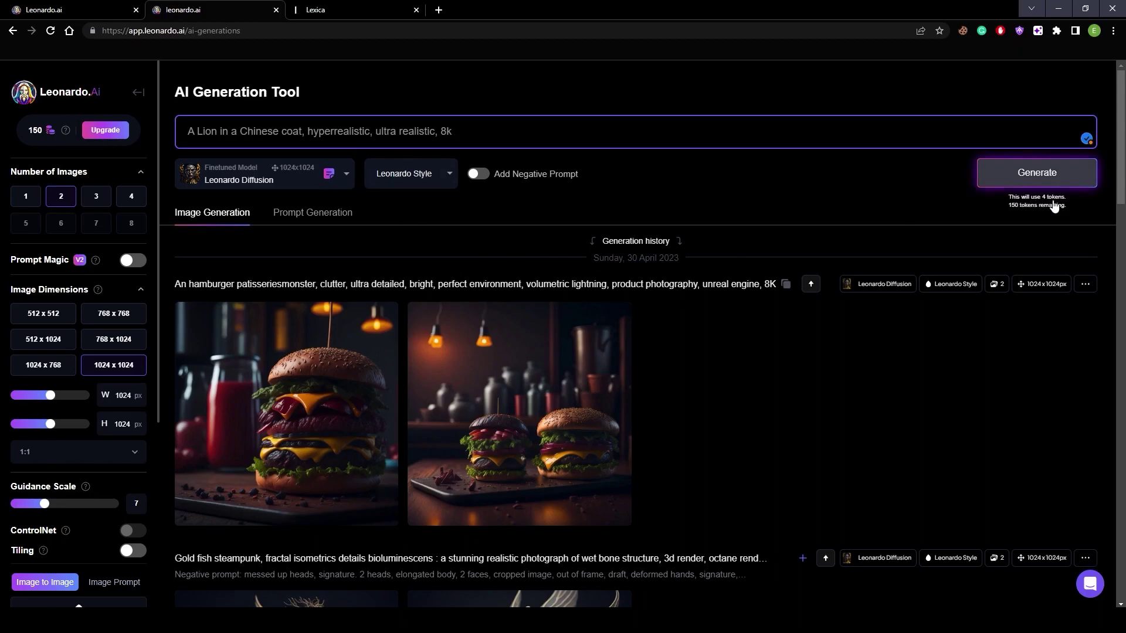
click(1008, 181)
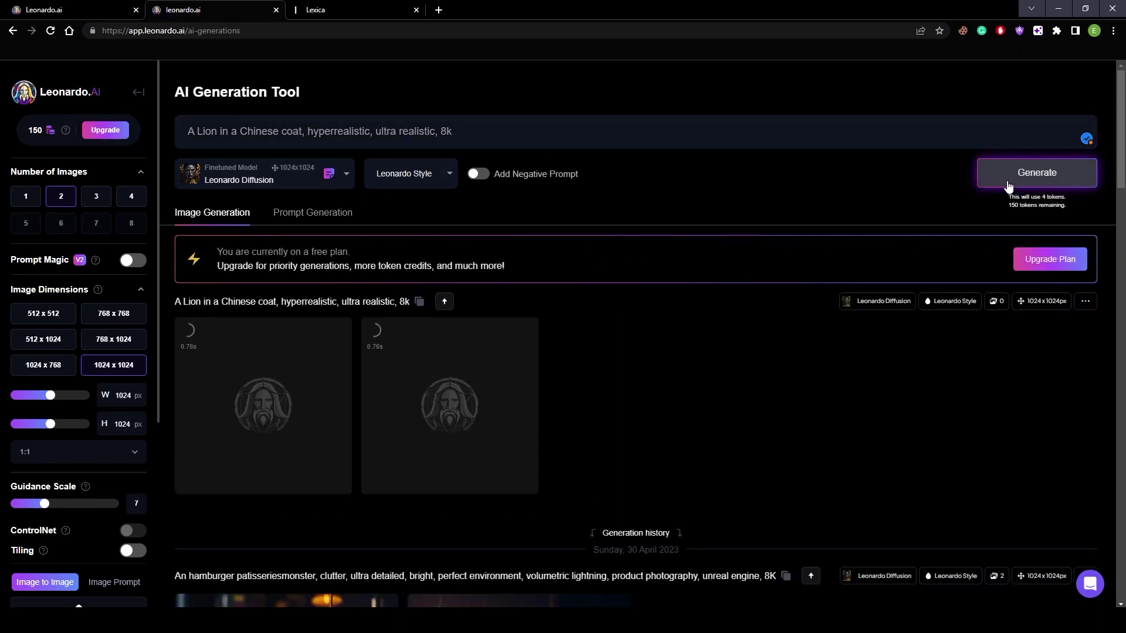
Step: Enlarge the side-profile lion image full size, then close it
mouse_move(255, 438)
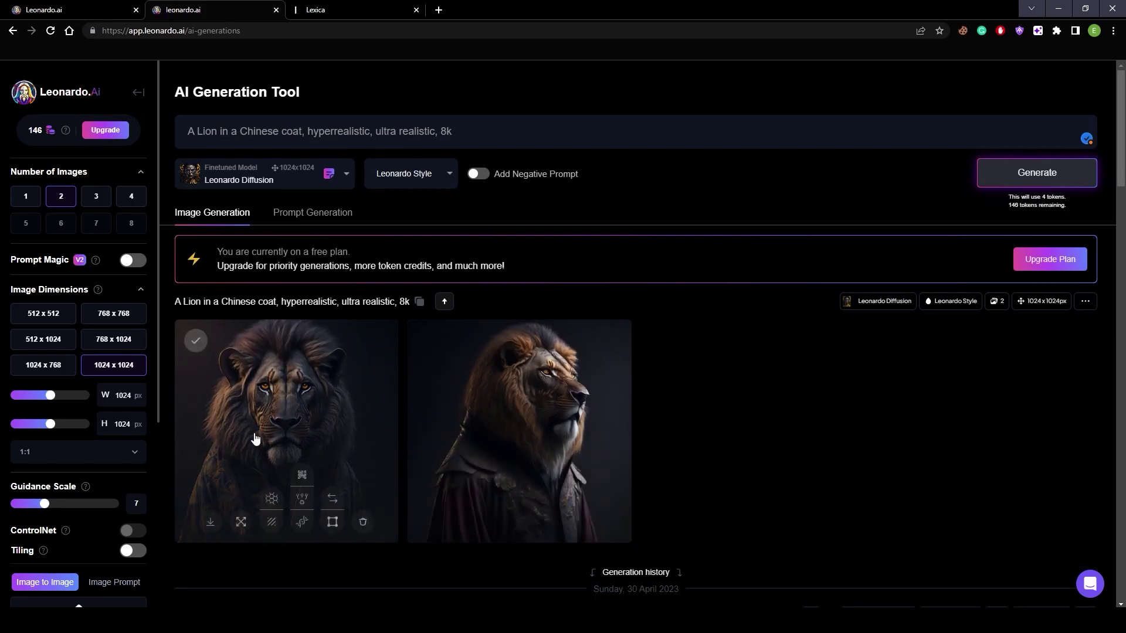
click(577, 424)
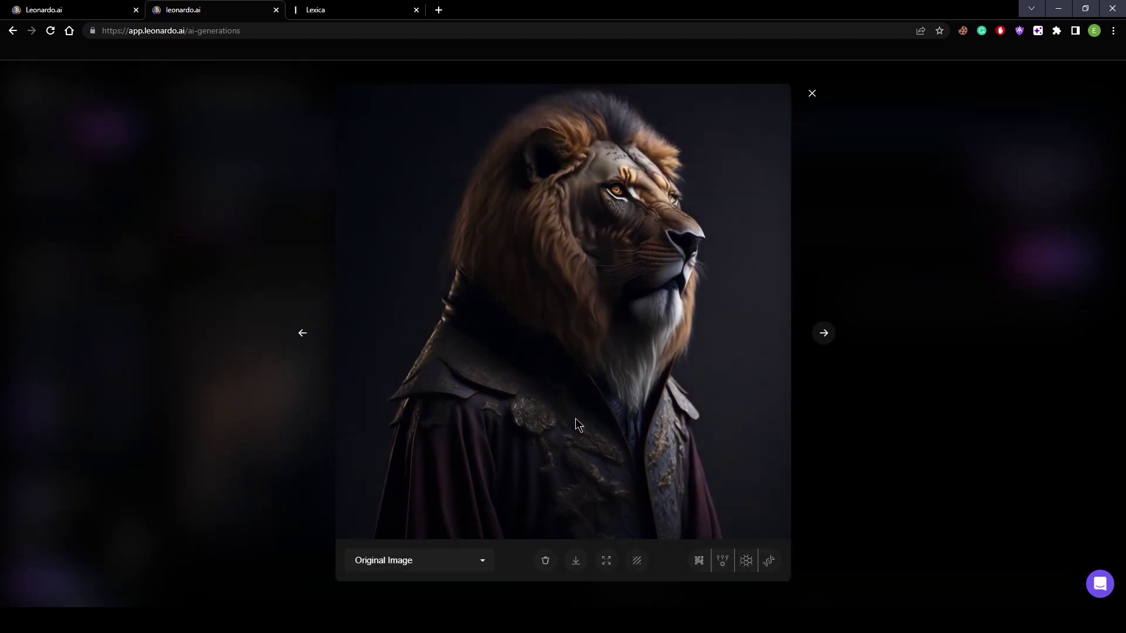
click(868, 423)
mouse_move(308, 412)
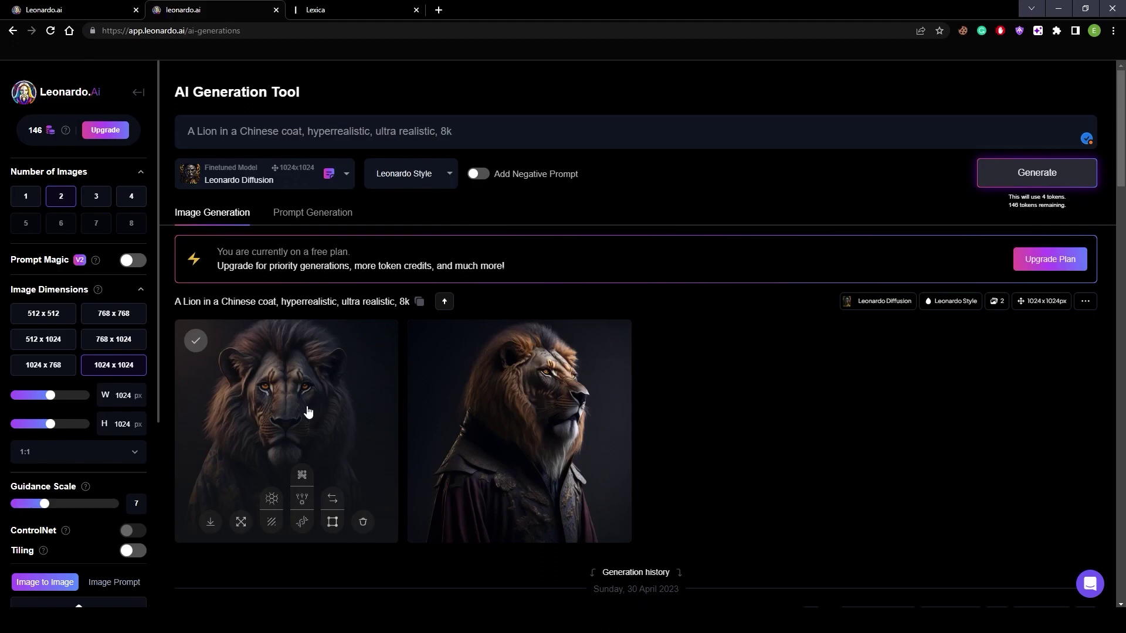
Step: Browse the Community and Platform finetuned model galleries, then close the gallery and return to the prompt
click(238, 179)
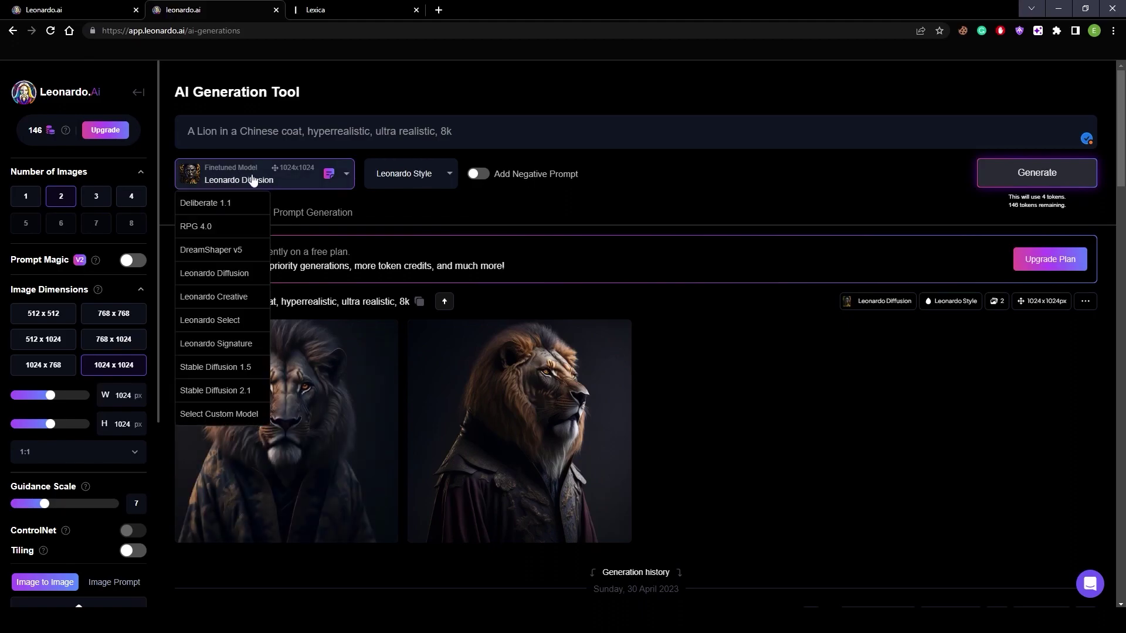
click(199, 418)
click(502, 166)
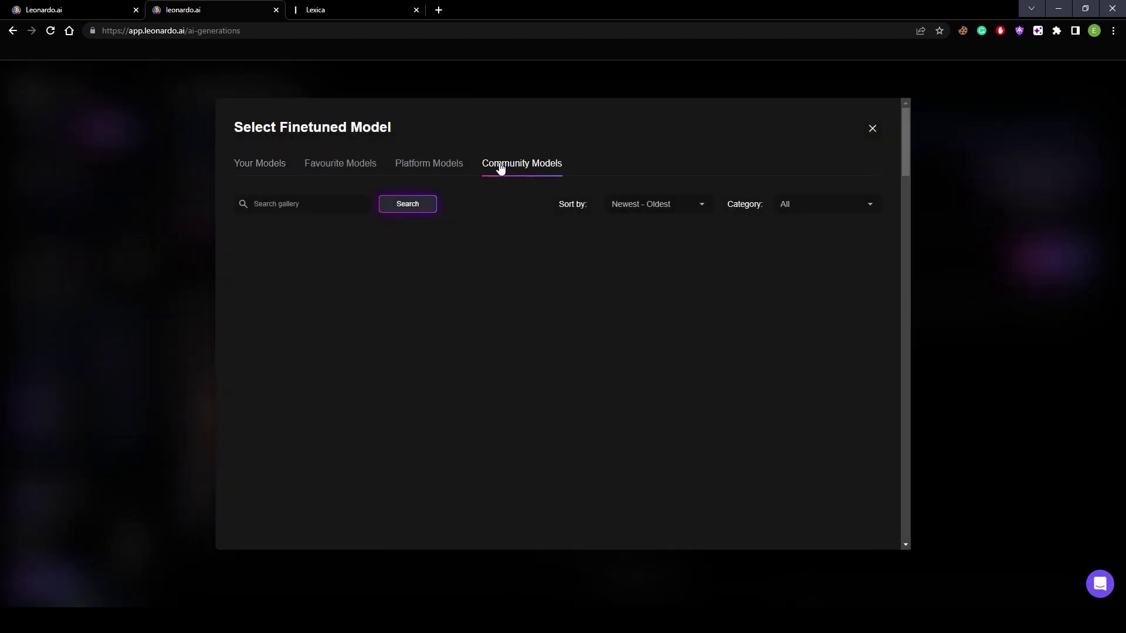
click(424, 162)
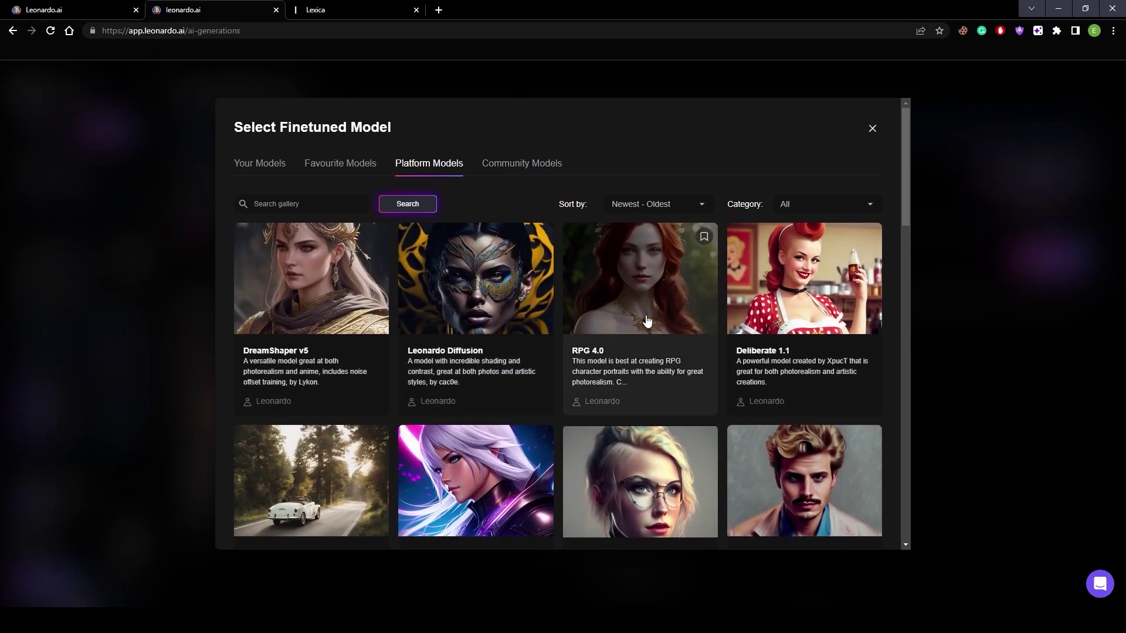
scroll(444, 403, down, 1)
scroll(443, 404, down, 1)
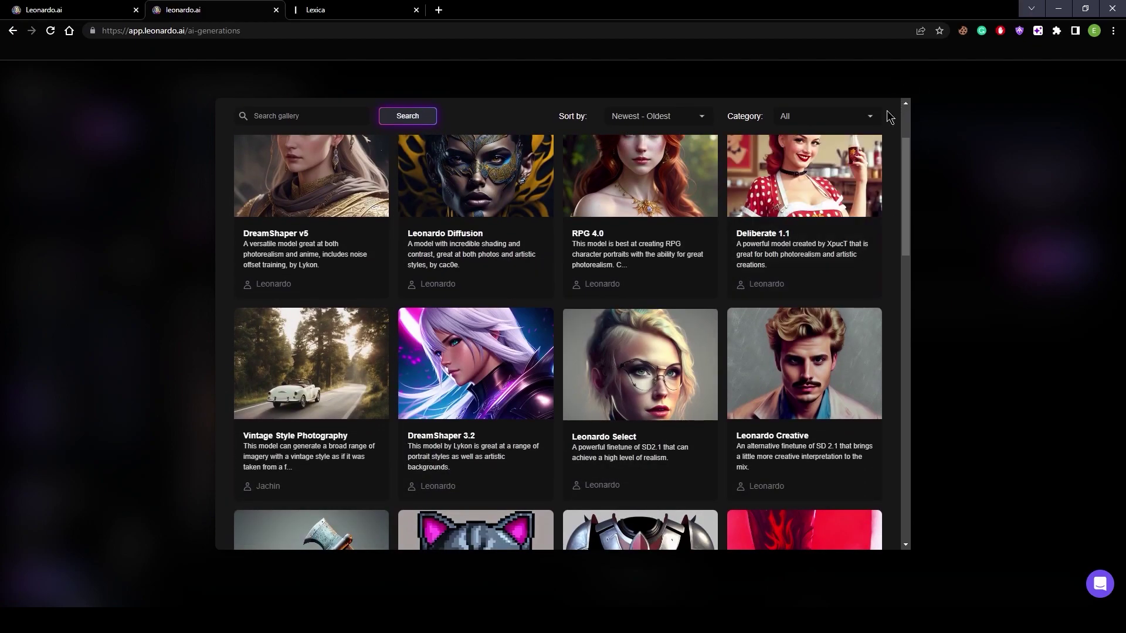
scroll(886, 188, up, 1)
scroll(886, 189, up, 1)
click(873, 130)
click(291, 139)
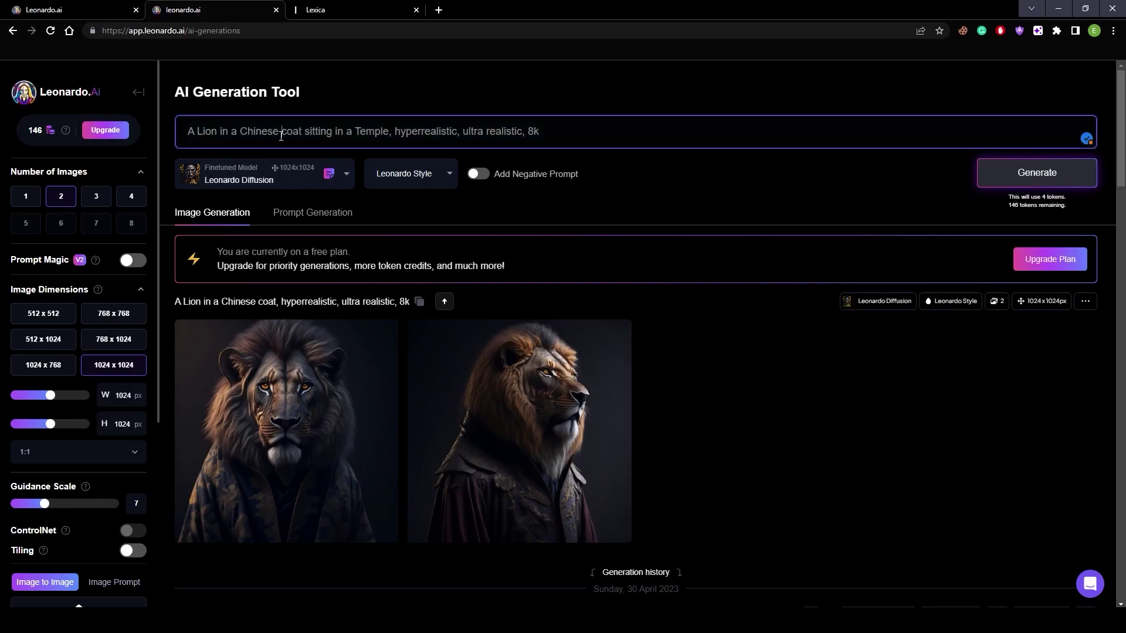
drag(305, 135, 384, 135)
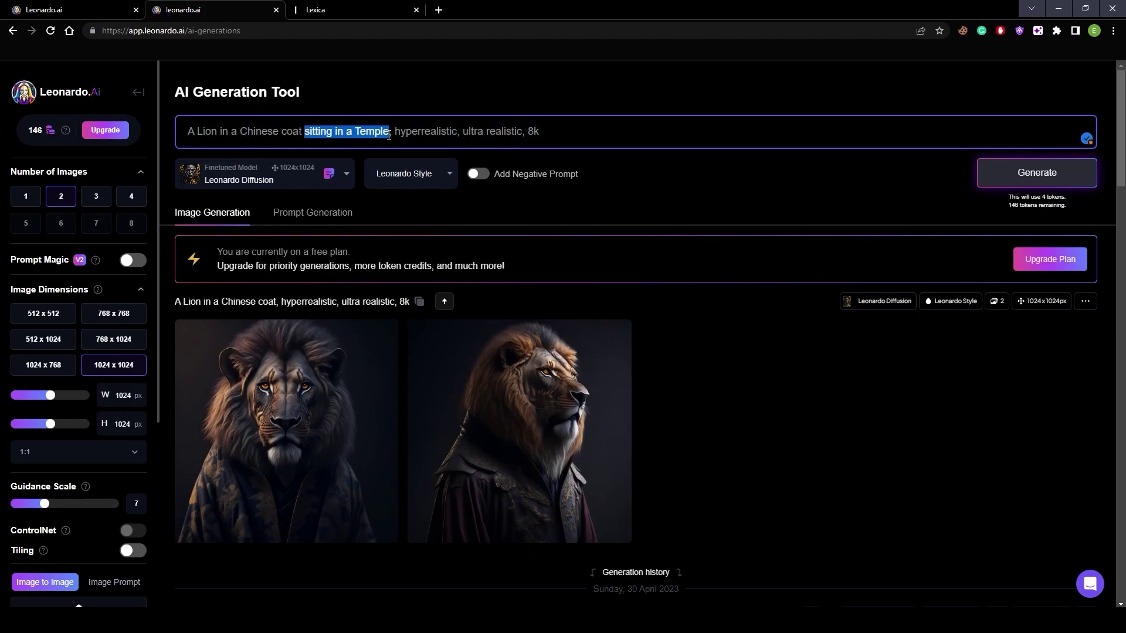
click(523, 184)
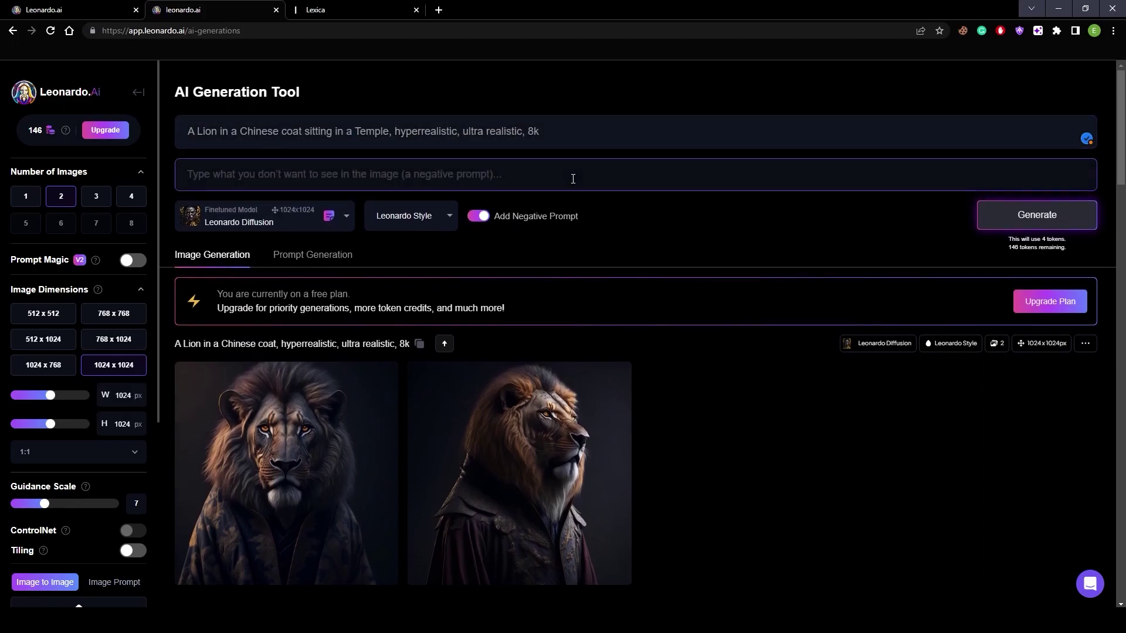
drag(499, 216, 590, 217)
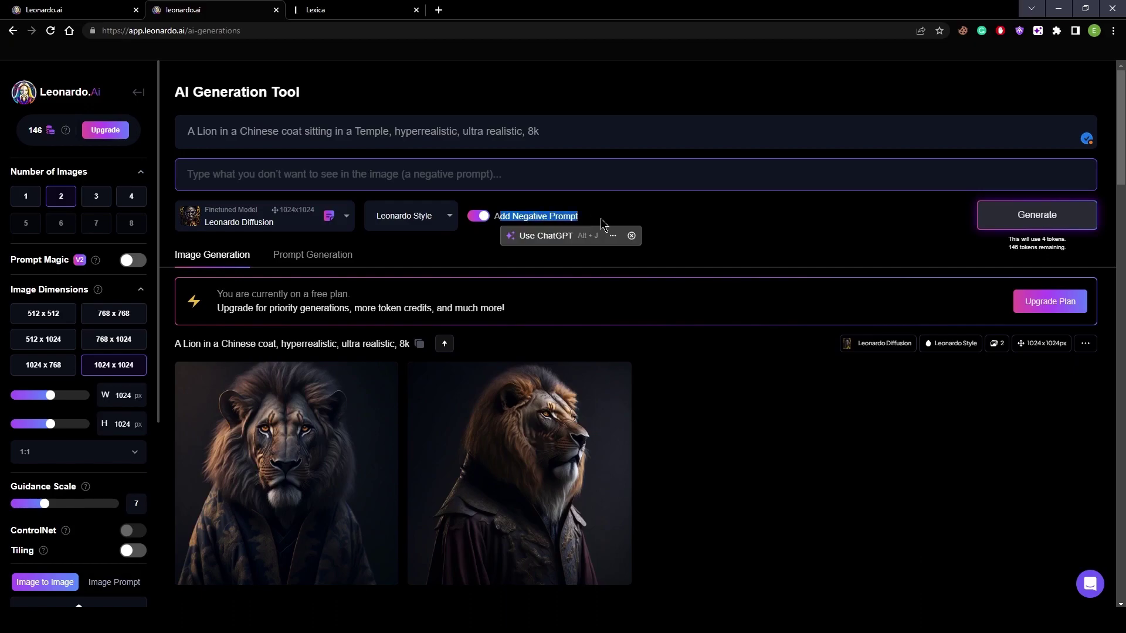
click(574, 216)
mouse_move(307, 440)
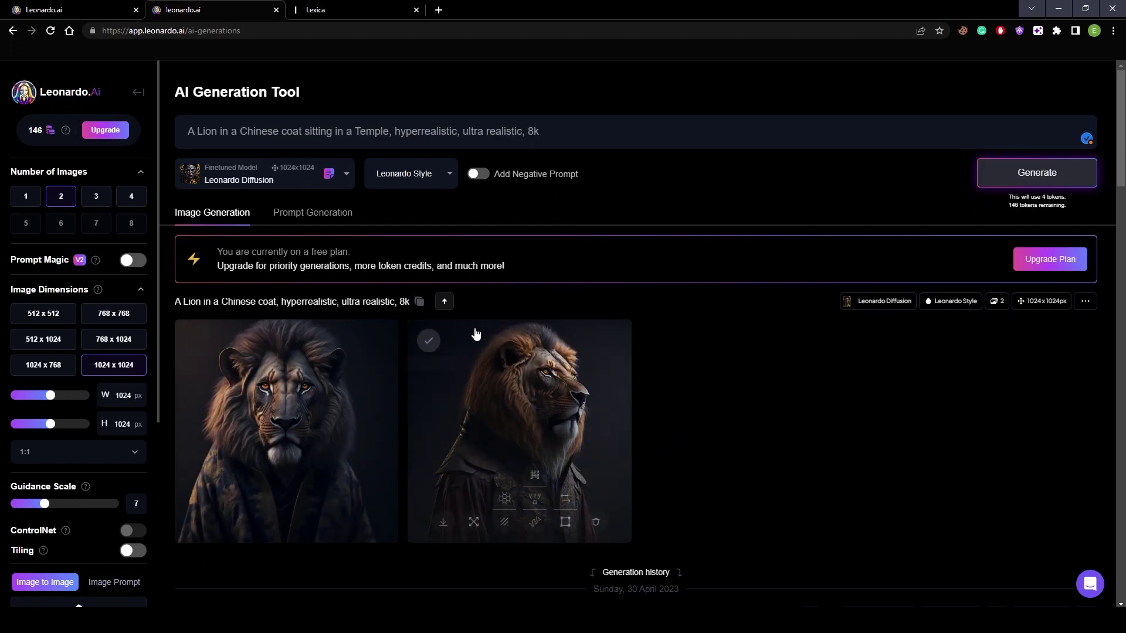
Step: Enable the negative prompt, generate two lion-in-temple images, and view the first one full-size
click(517, 174)
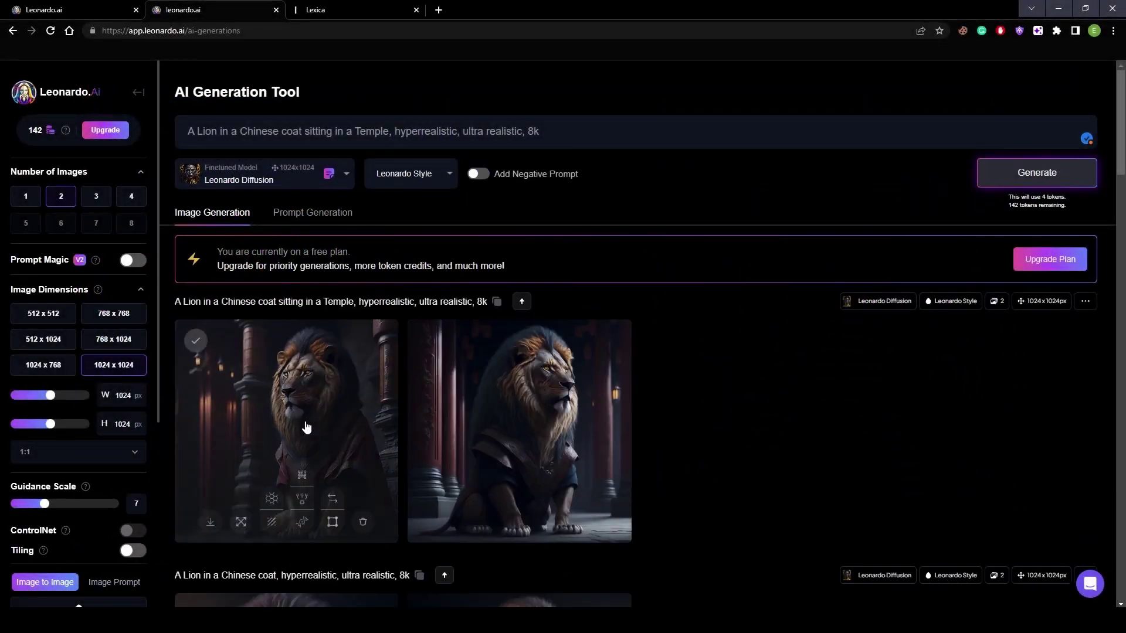
click(306, 427)
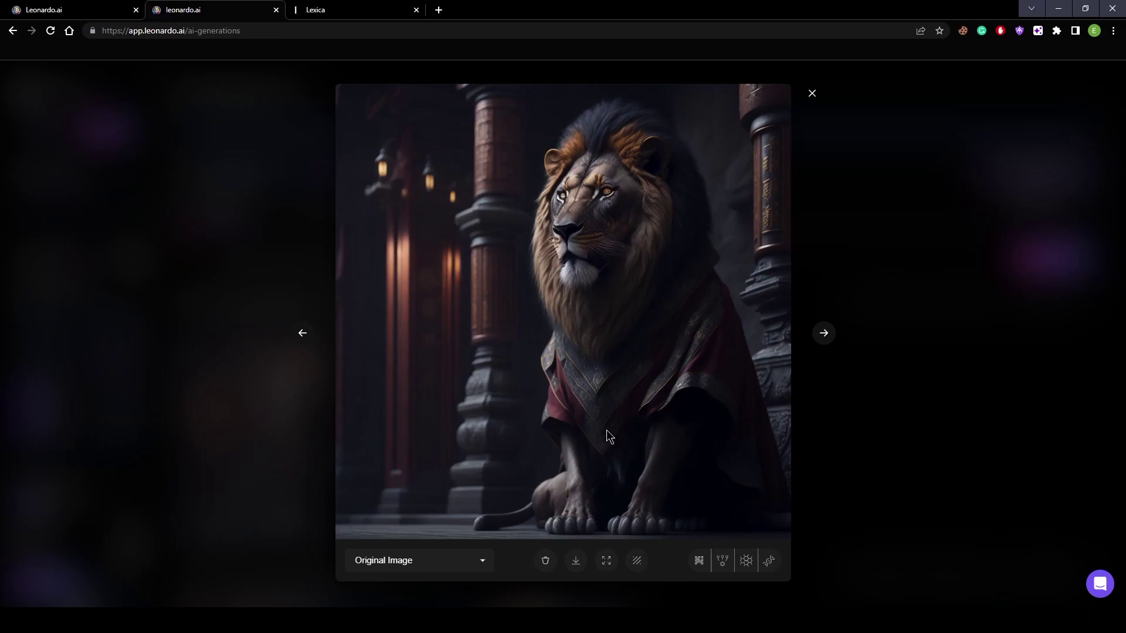
click(938, 437)
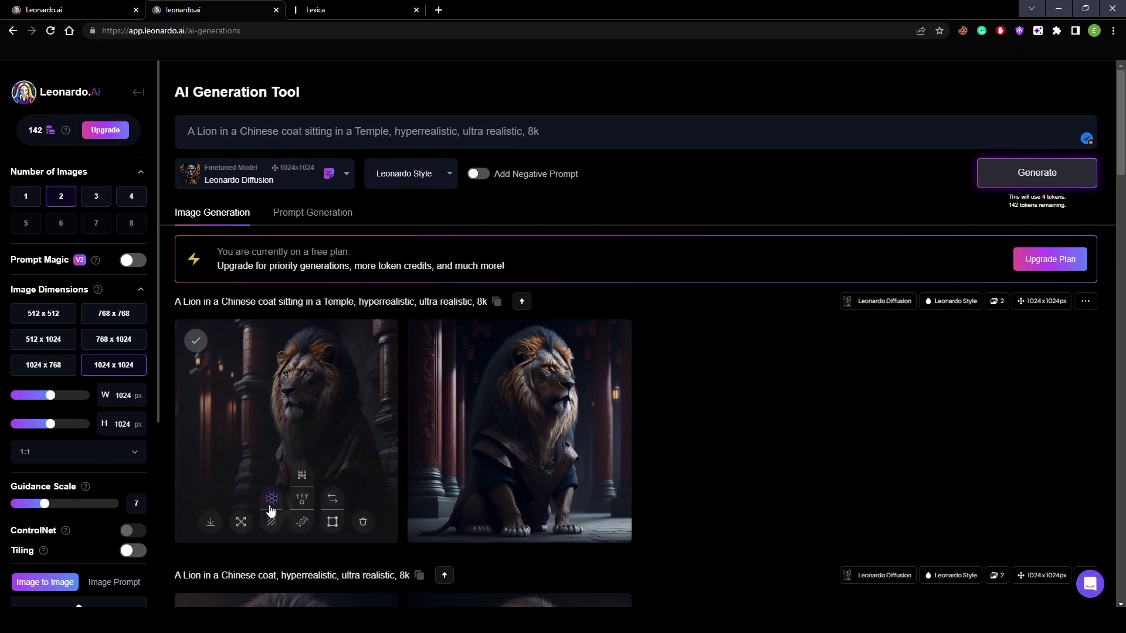
click(210, 522)
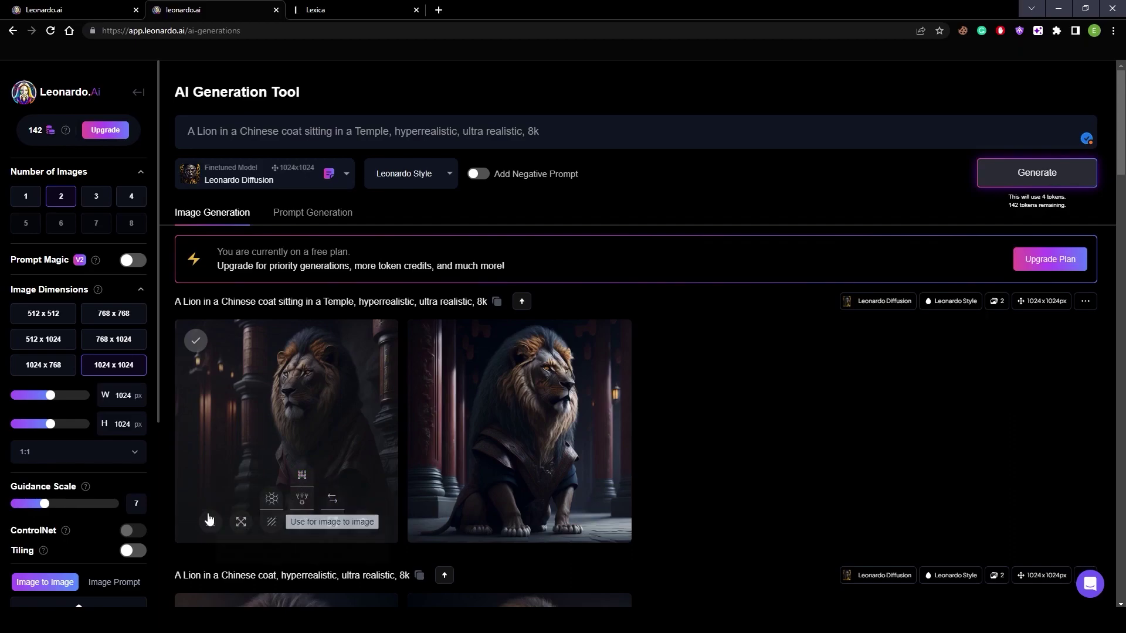
scroll(48, 409, down, 4)
scroll(49, 409, up, 4)
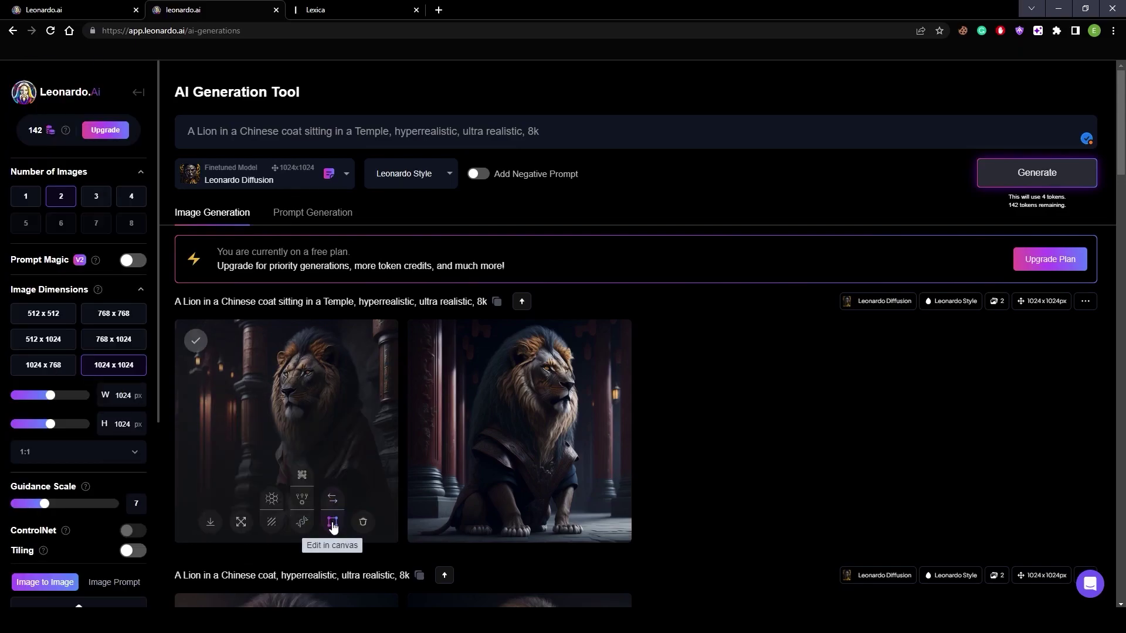
Step: Ideate detailed prompts from 'Large, old Tree standing on a hill' in Prompt Generation
click(307, 218)
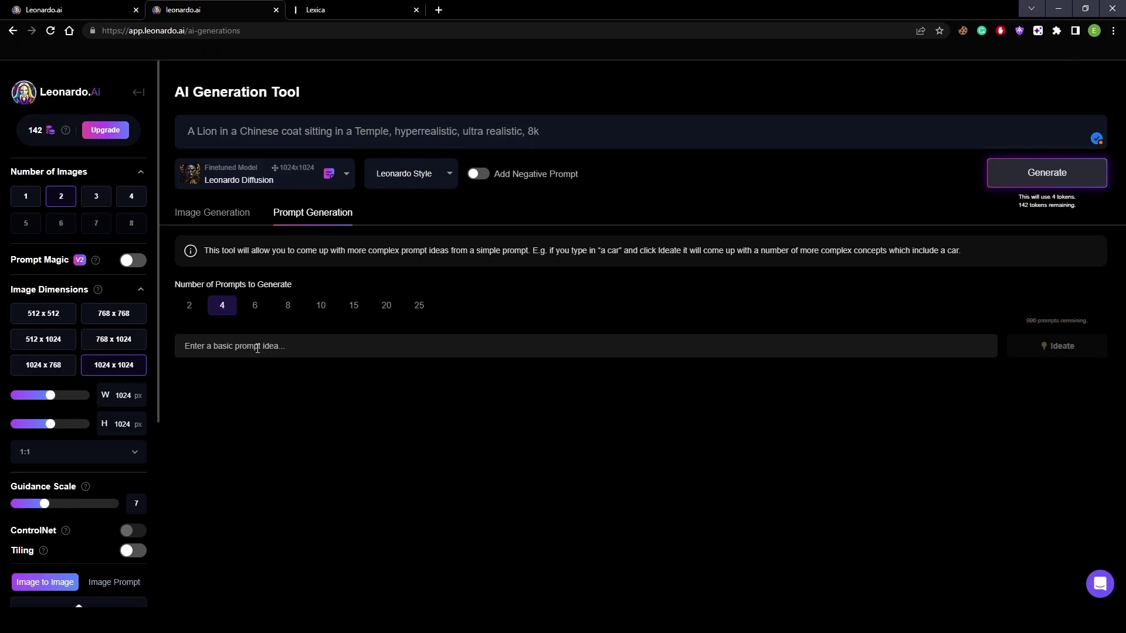
text(Large, )
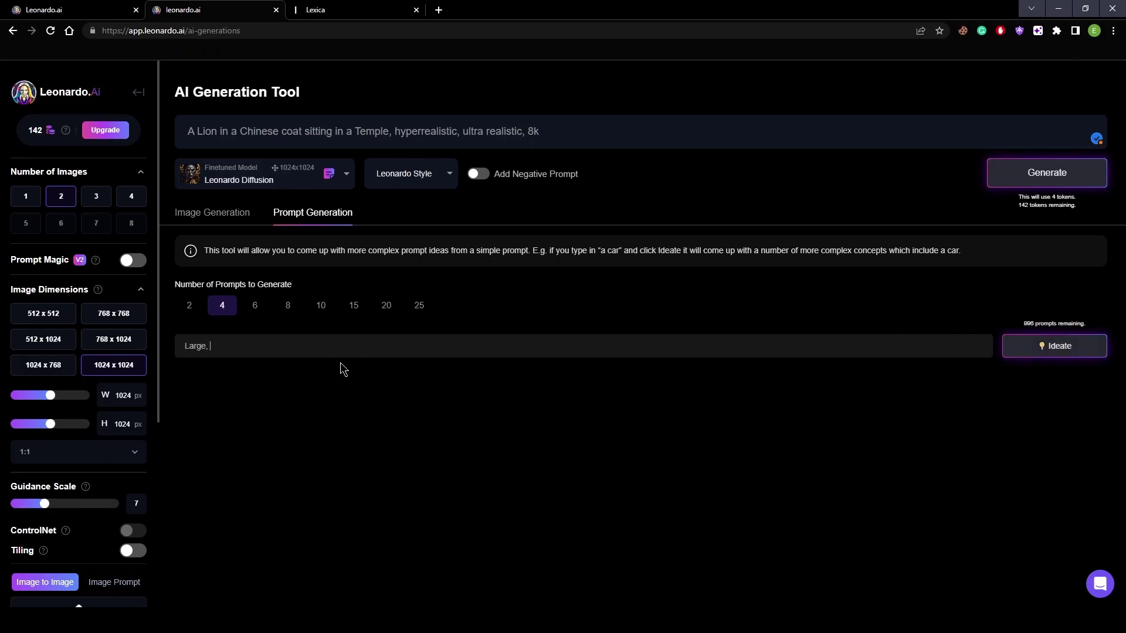
text(old Tree standing on a hill)
key(Return)
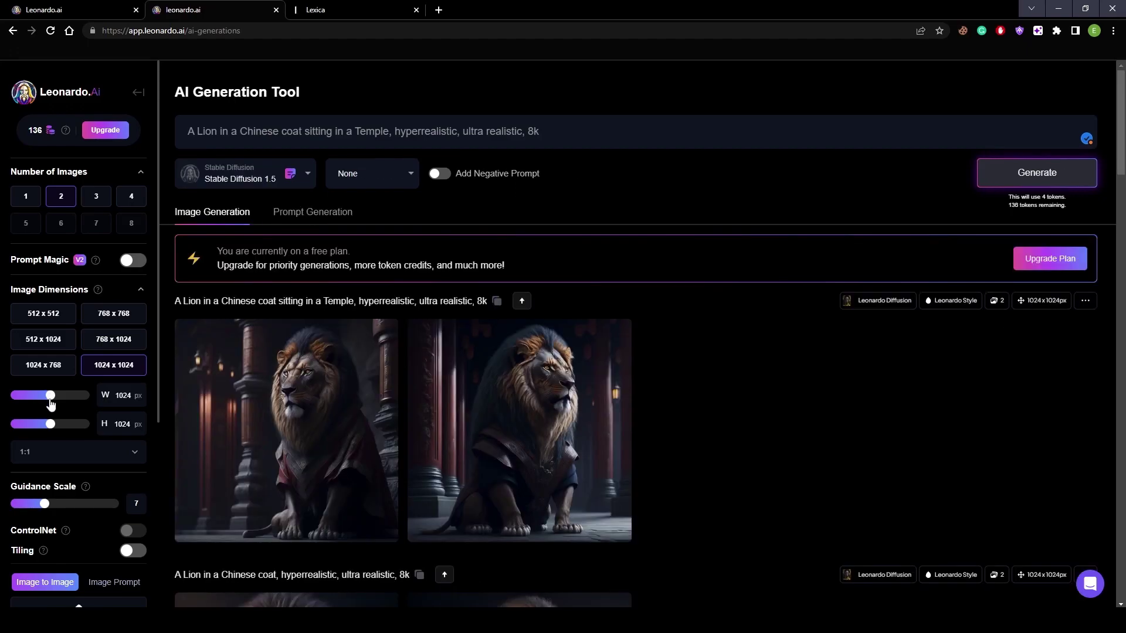
scroll(56, 433, down, 3)
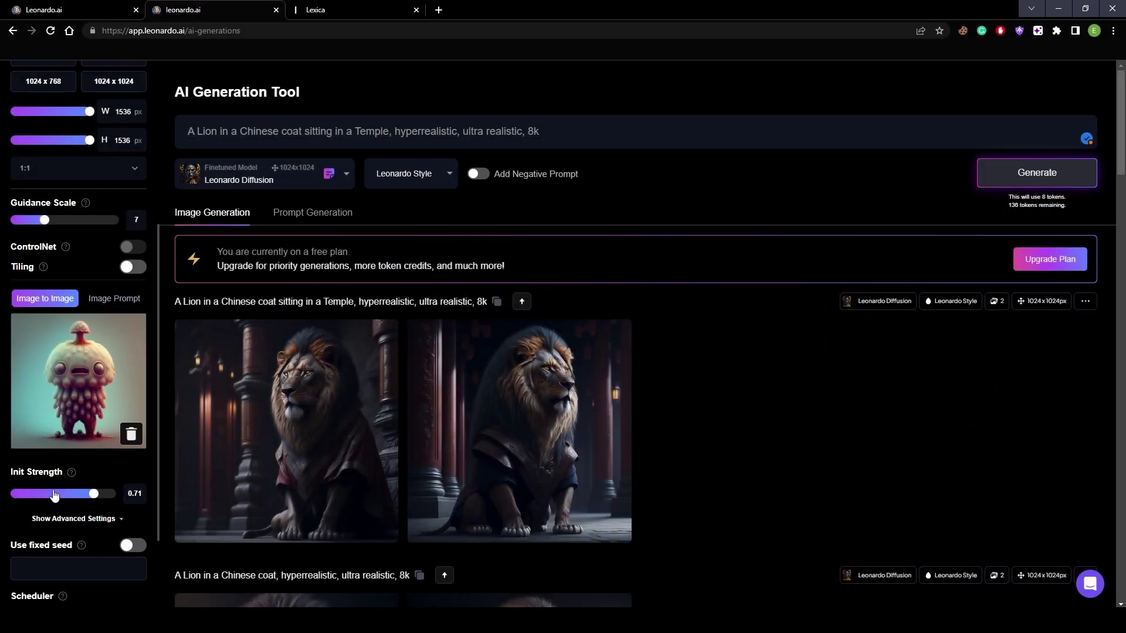
Step: Lower the Init Strength for the creature input image to 0.32
drag(93, 494, 48, 497)
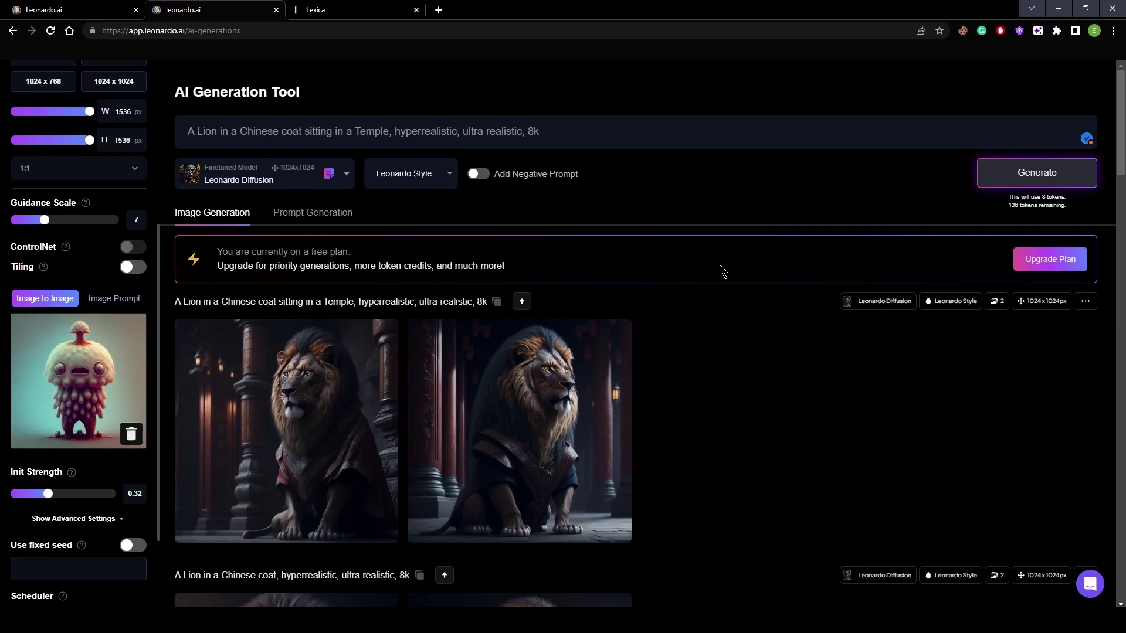
Step: Switch the generation model to Stable Diffusion 1.5
scroll(104, 325, up, 1)
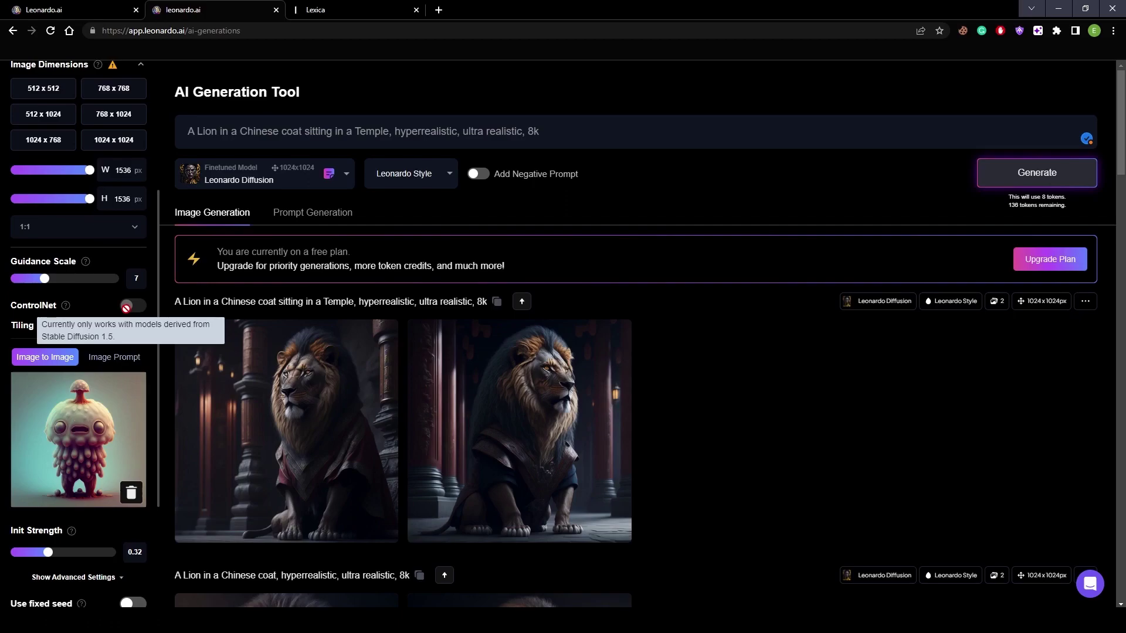
click(251, 176)
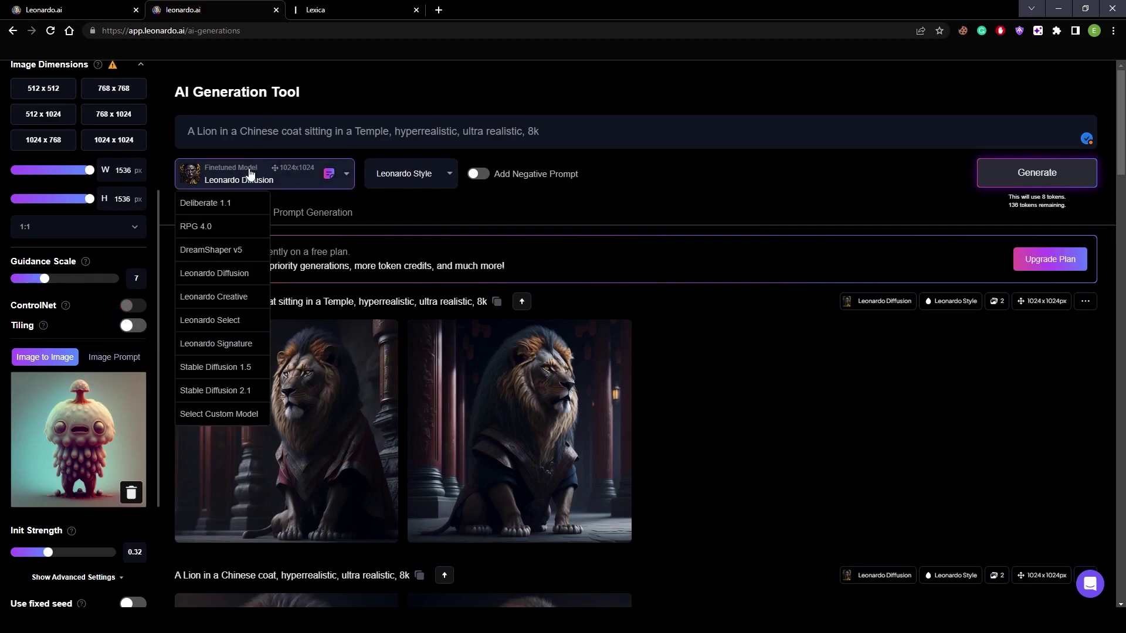
click(235, 368)
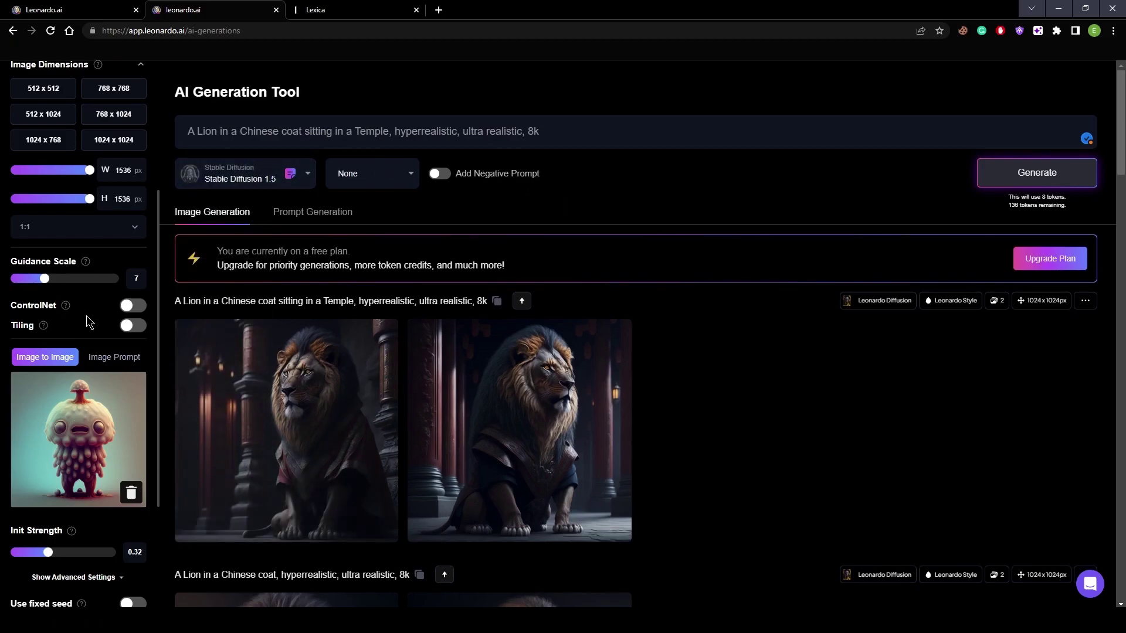
Step: Enable ControlNet in Pose to Image mode with a weight of about 0.43
click(132, 306)
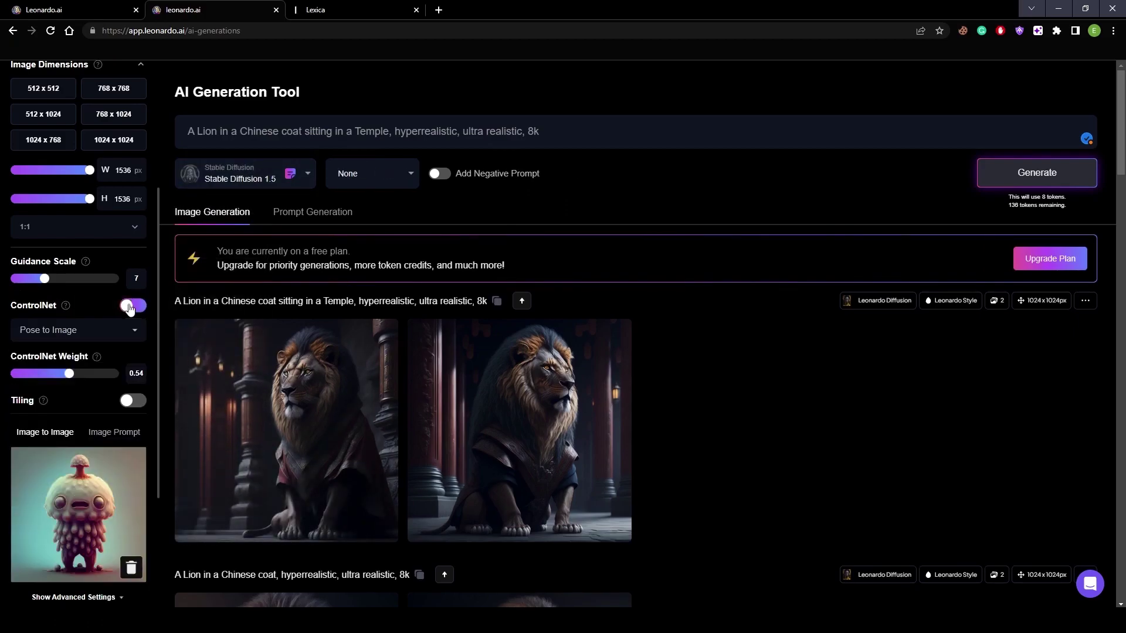
click(70, 335)
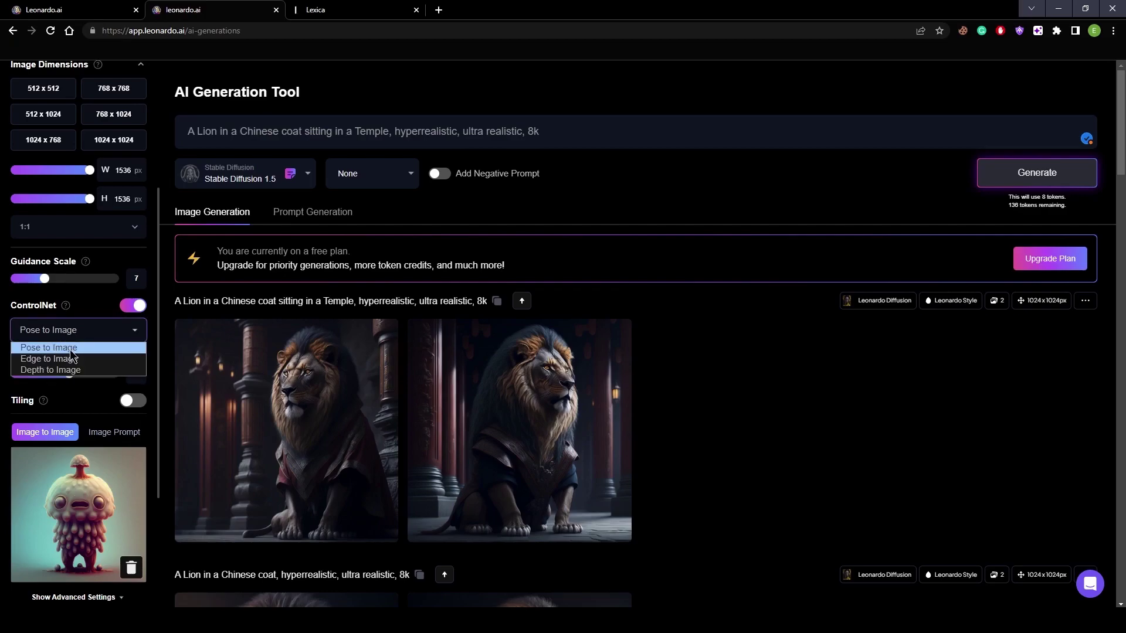
click(71, 349)
scroll(64, 328, down, 1)
drag(37, 320, 66, 321)
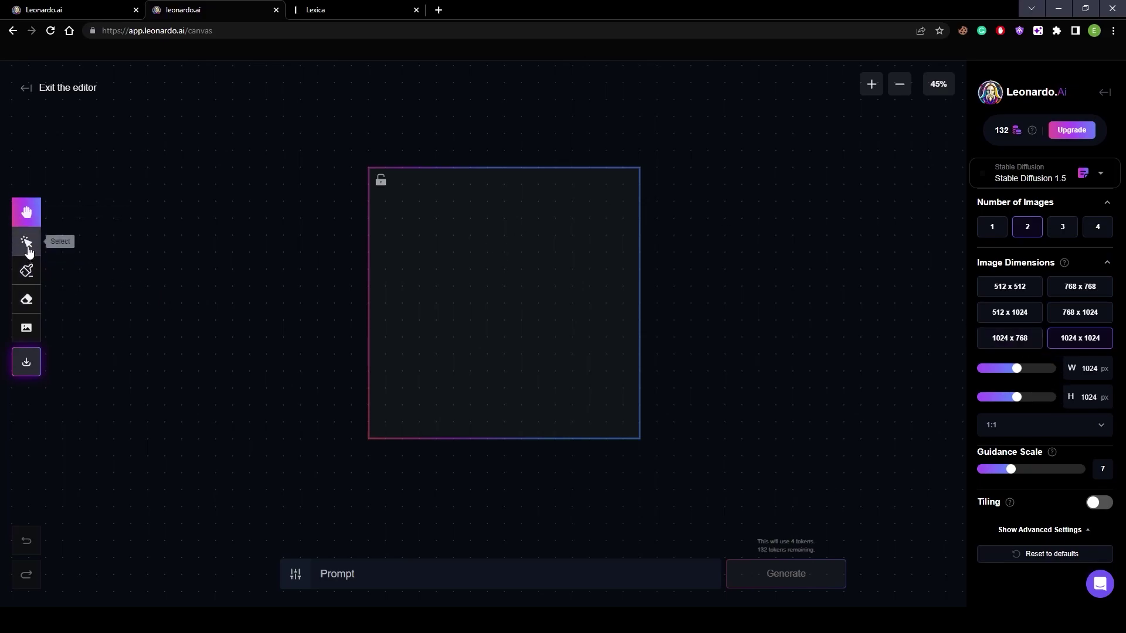
Step: Zoom and pan around the empty AI Canvas generation frame, briefly focusing the prompt field
scroll(437, 307, down, 2)
scroll(445, 299, up, 3)
scroll(452, 314, down, 3)
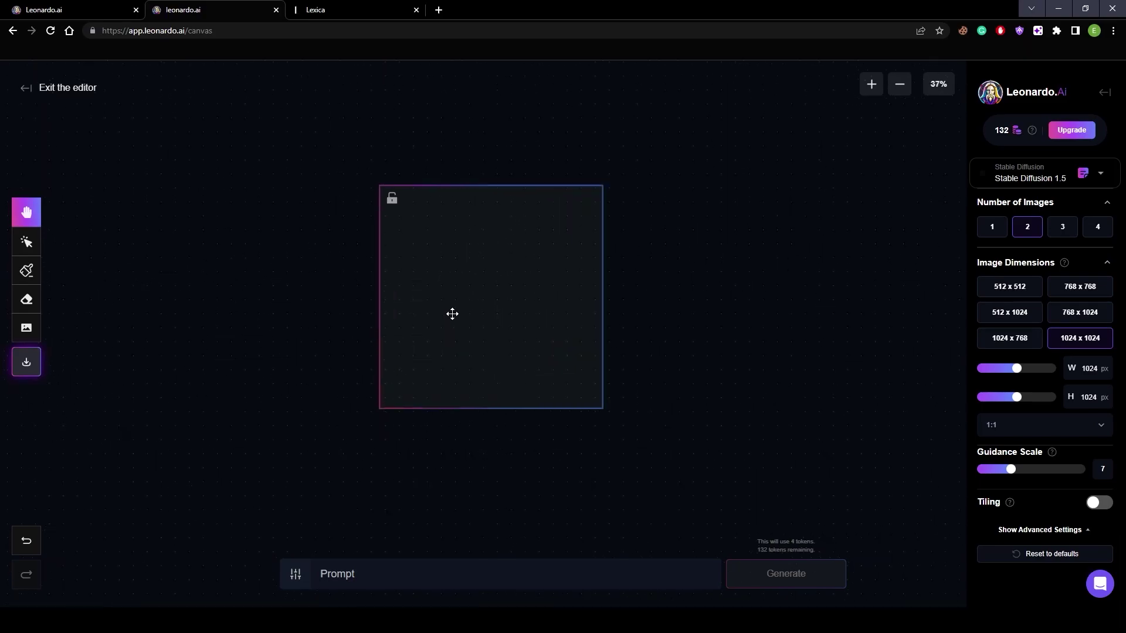
scroll(452, 313, up, 3)
drag(457, 301, 581, 284)
scroll(516, 285, down, 1)
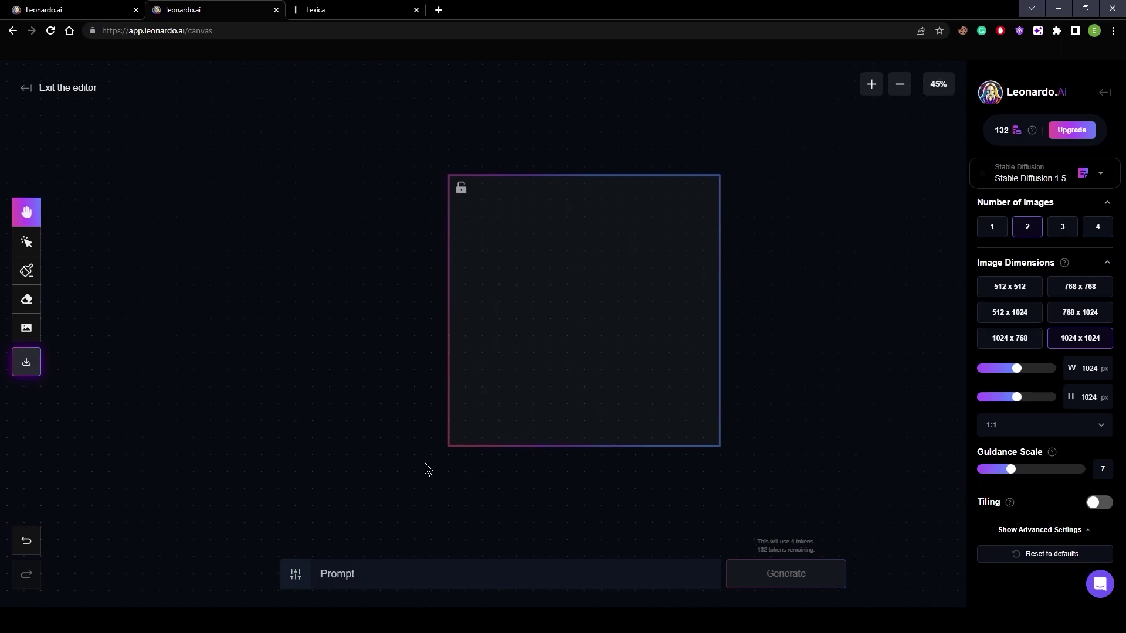
click(351, 575)
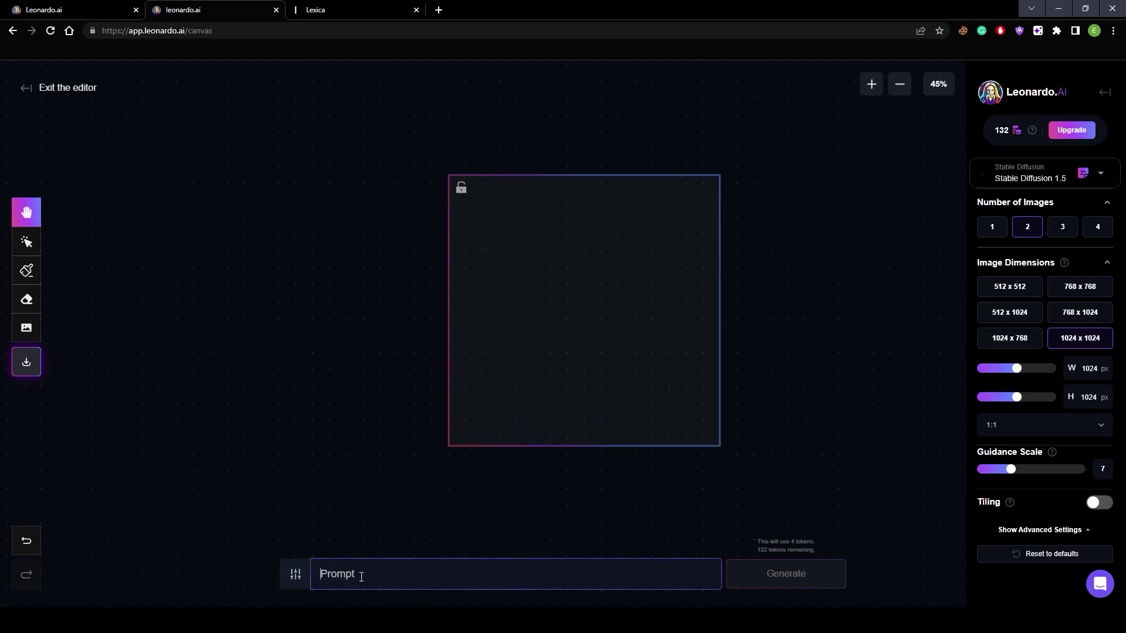
click(521, 322)
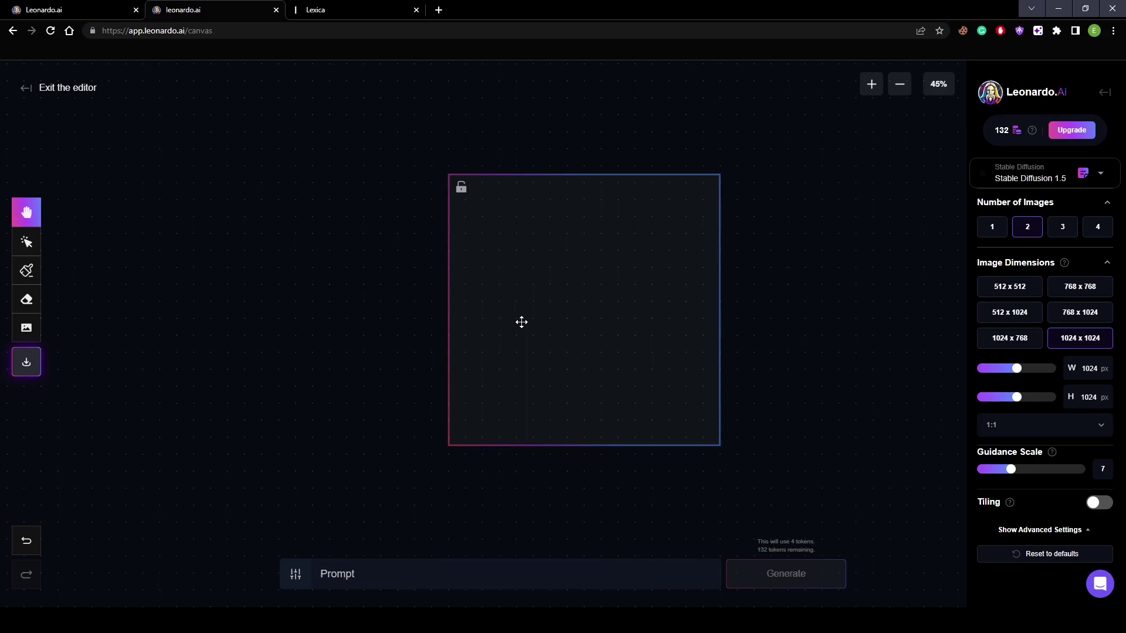
scroll(521, 322, down, 2)
scroll(580, 152, left, 2)
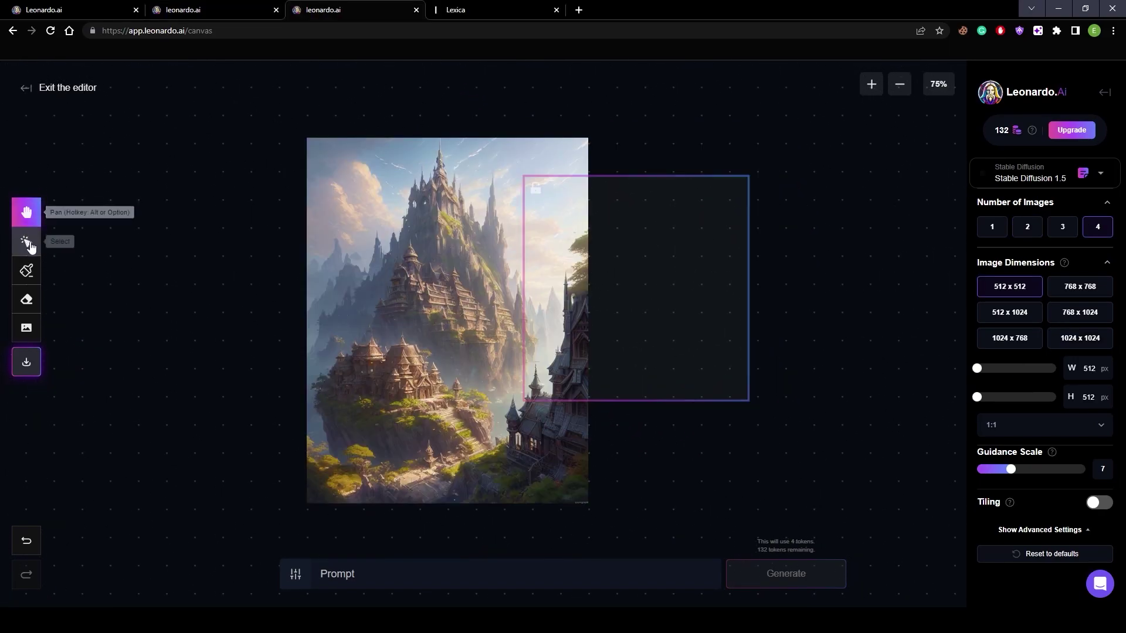
Step: Move the generation frame over the castle's lower right and browse the community feed for input images
click(26, 241)
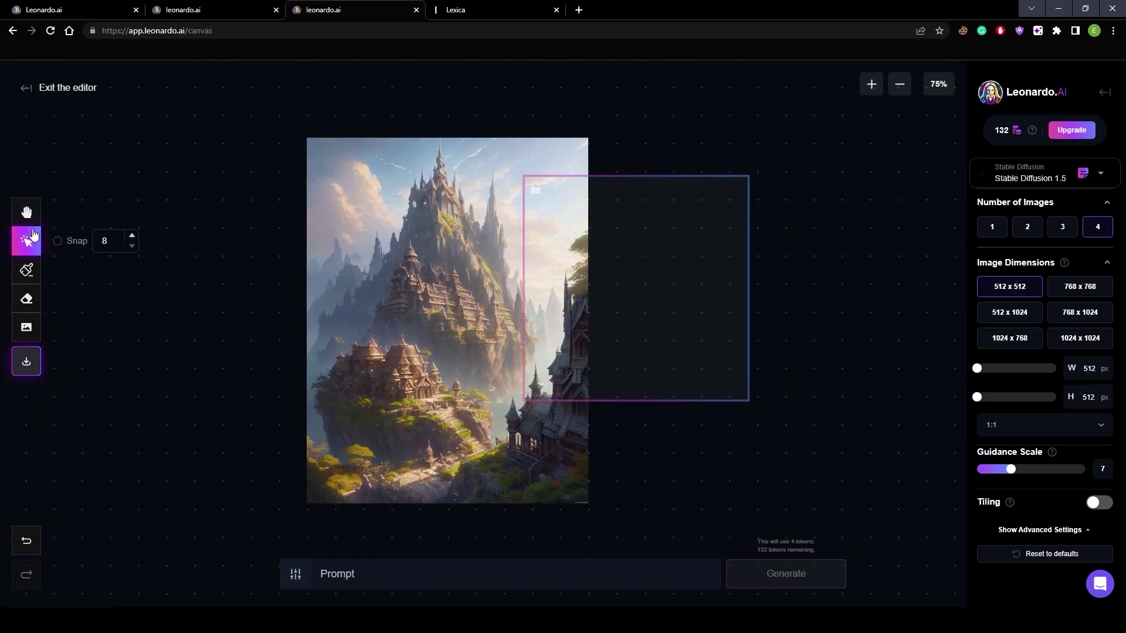
drag(728, 293, 654, 396)
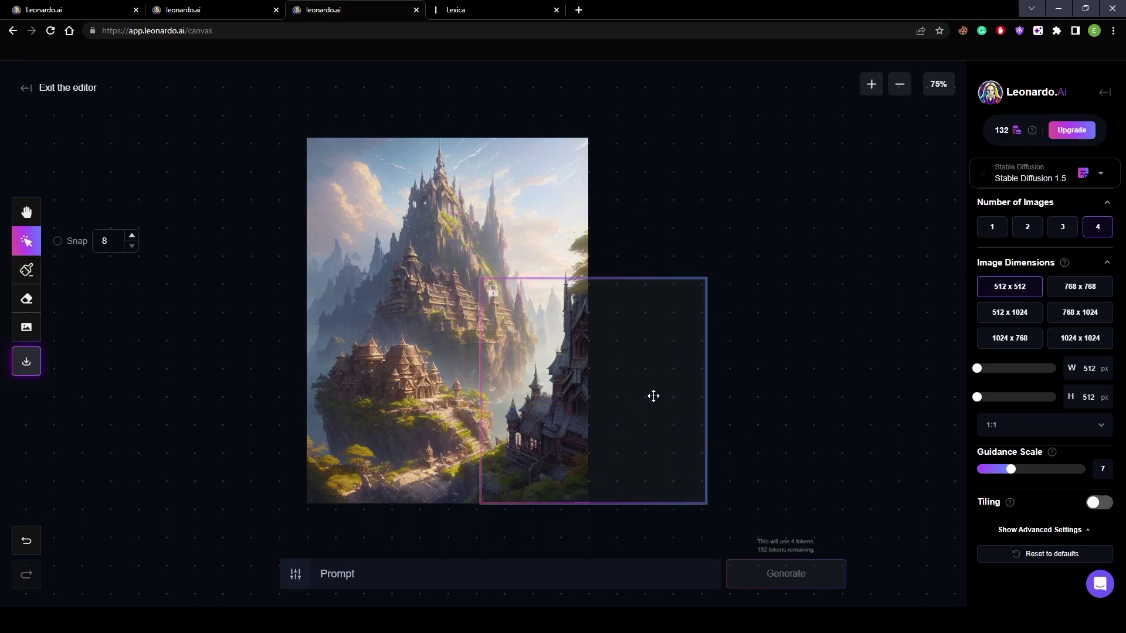
click(26, 326)
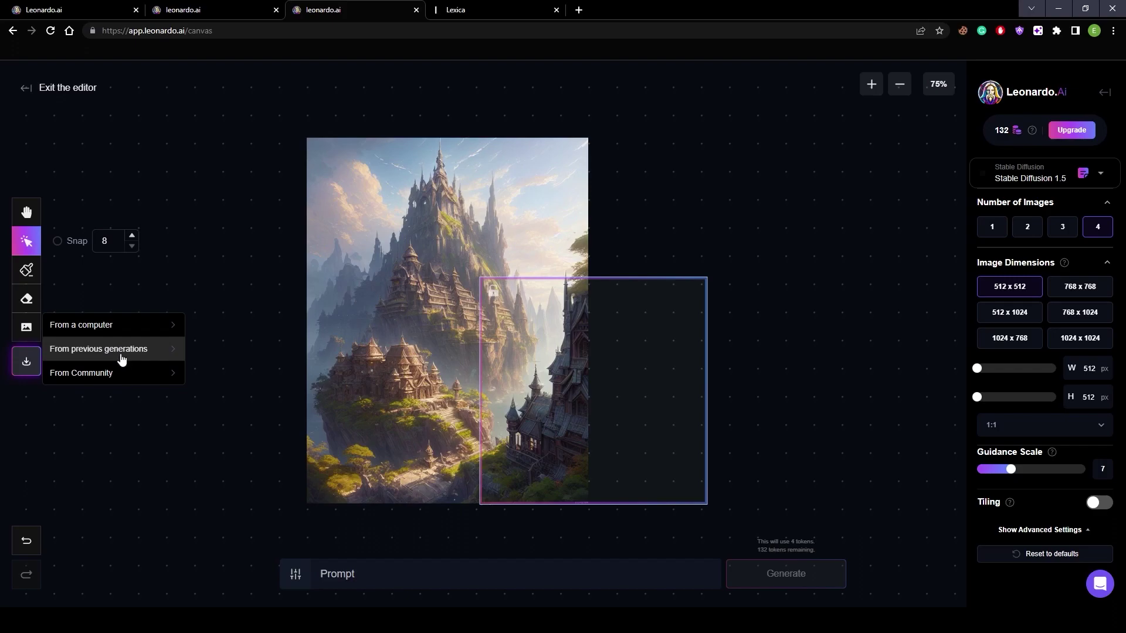
click(89, 376)
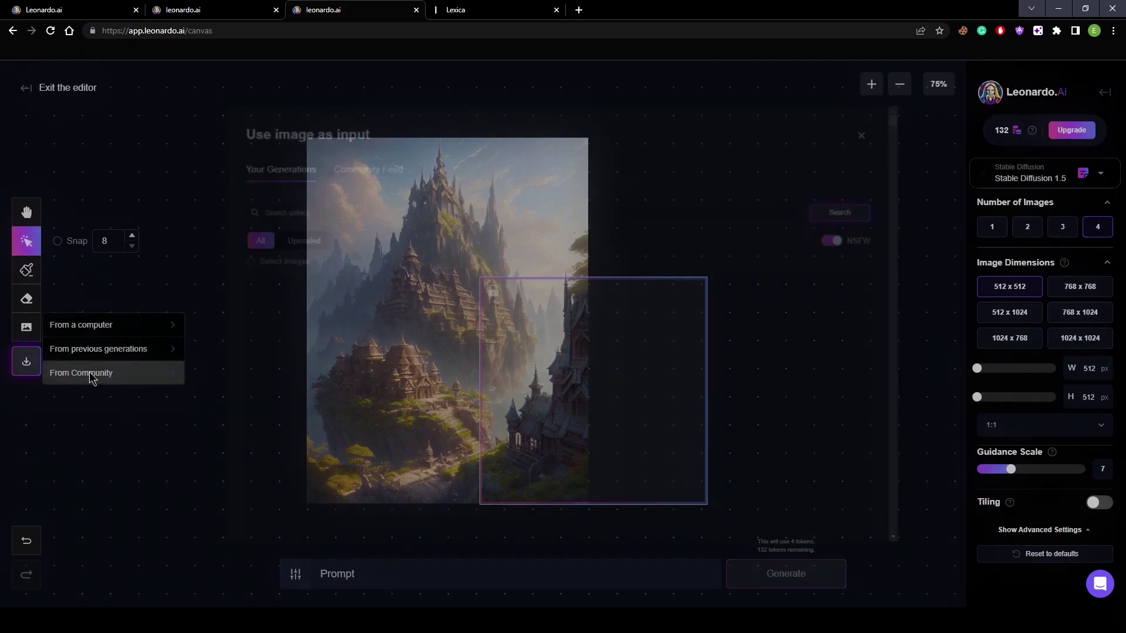
scroll(382, 348, down, 5)
scroll(382, 349, up, 5)
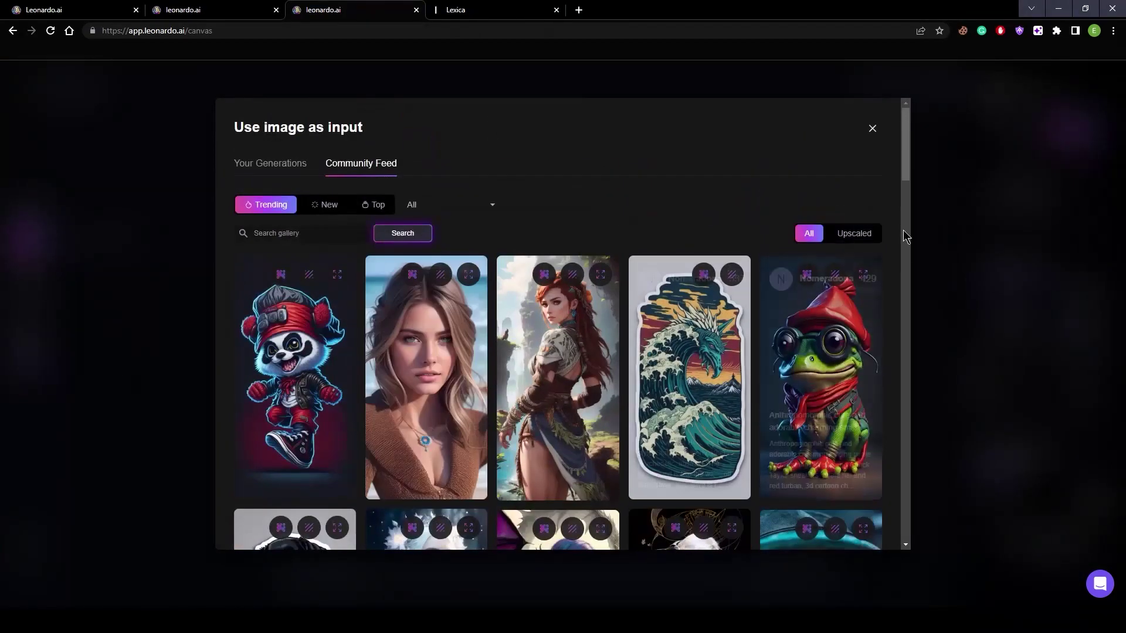
click(878, 132)
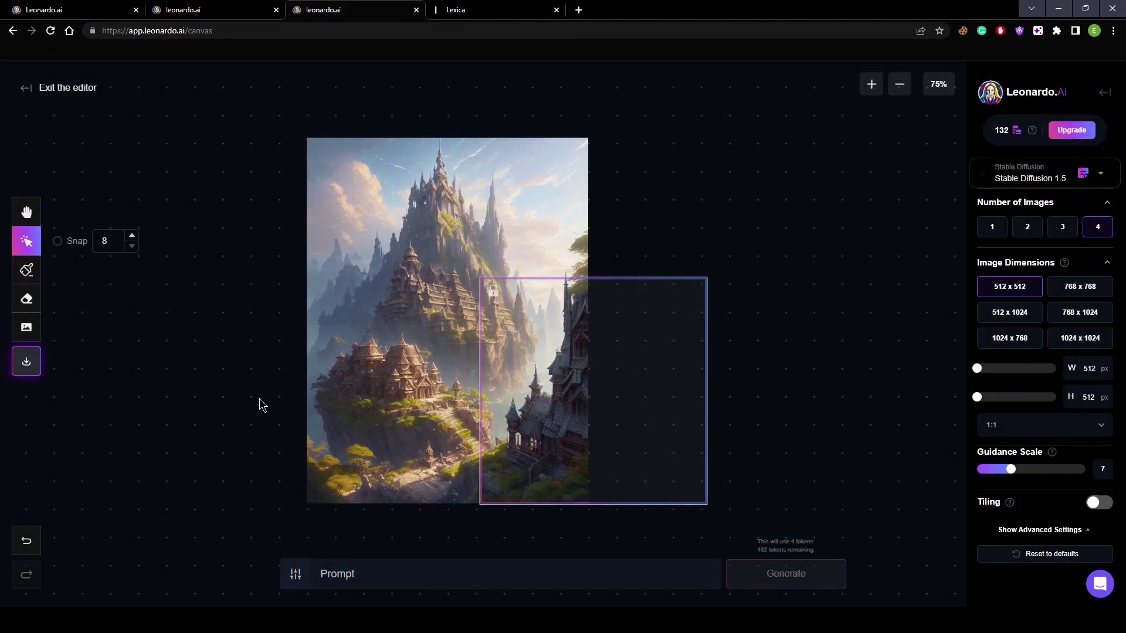
Step: Set the generation frame to 1024 x 1024 and move it up over the castle
mouse_move(609, 413)
mouse_down()
mouse_move(575, 422)
mouse_move(601, 397)
mouse_move(600, 415)
mouse_up()
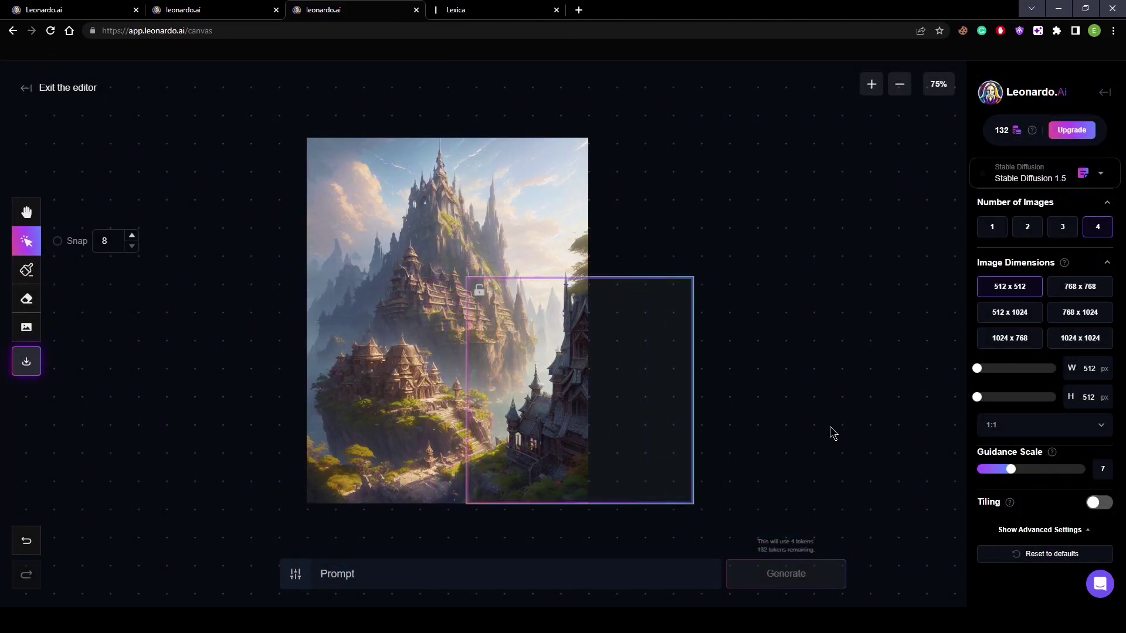
click(1075, 340)
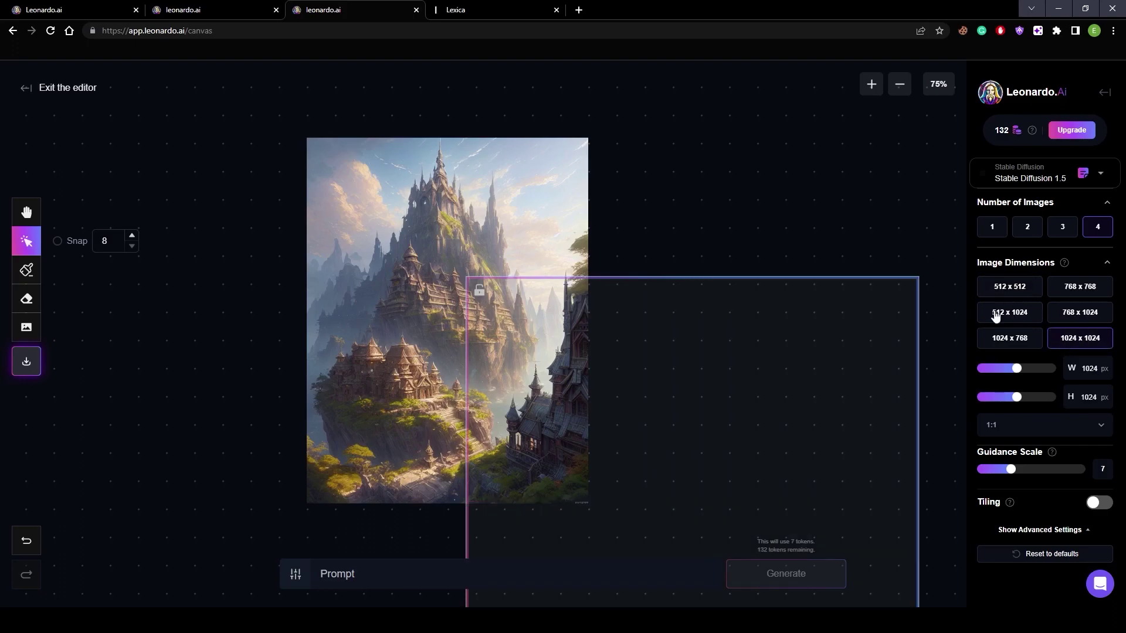
drag(690, 469, 669, 285)
Step: Enlarge the castle image, shift it up and right, and nudge the frame slightly left
click(347, 312)
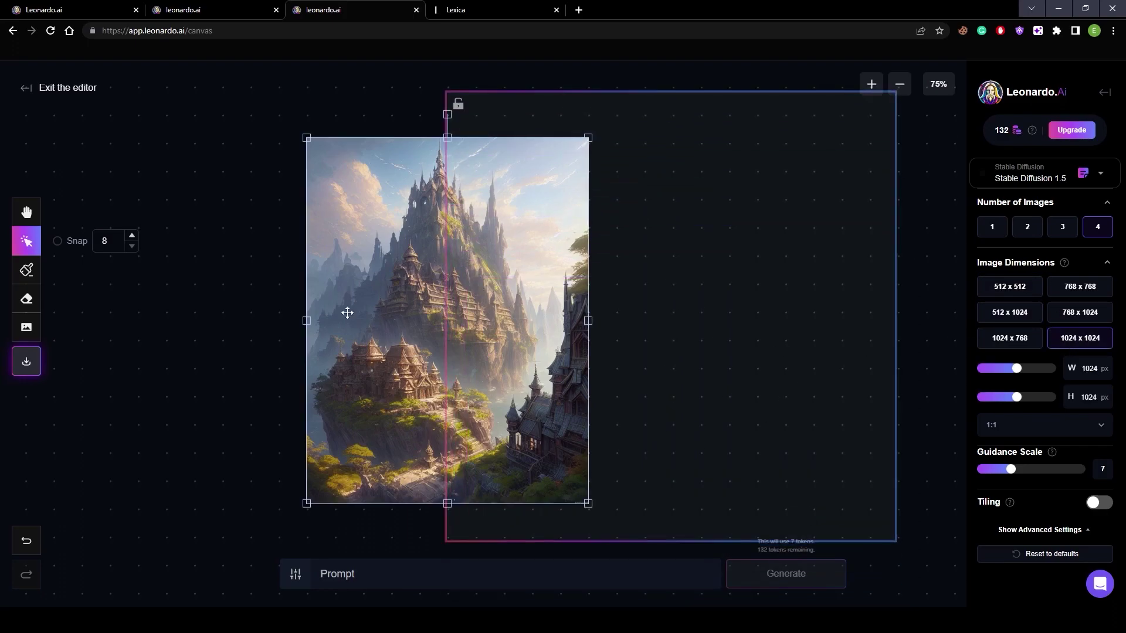
drag(306, 503, 271, 535)
drag(329, 435, 381, 414)
click(897, 308)
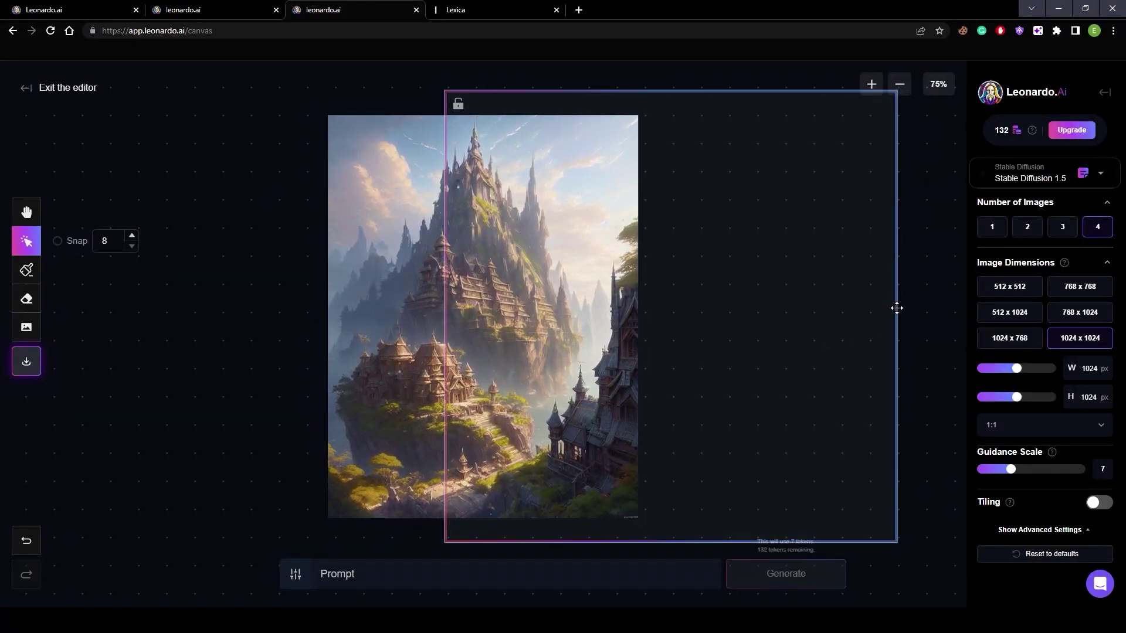
mouse_move(821, 315)
mouse_down()
mouse_move(799, 317)
mouse_move(818, 316)
mouse_up()
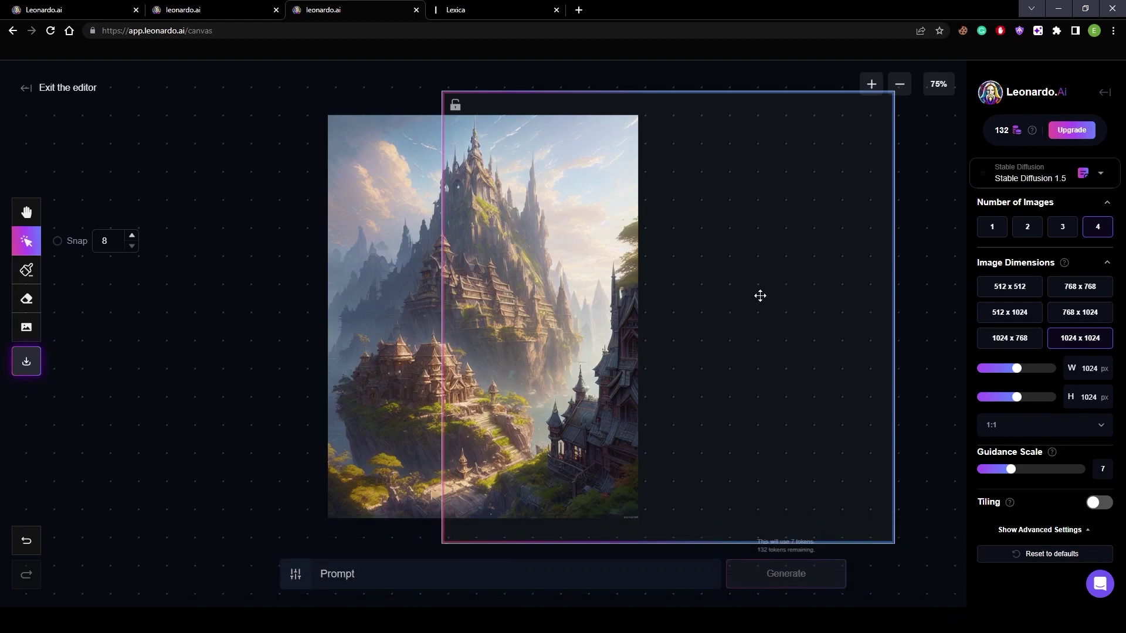
click(497, 292)
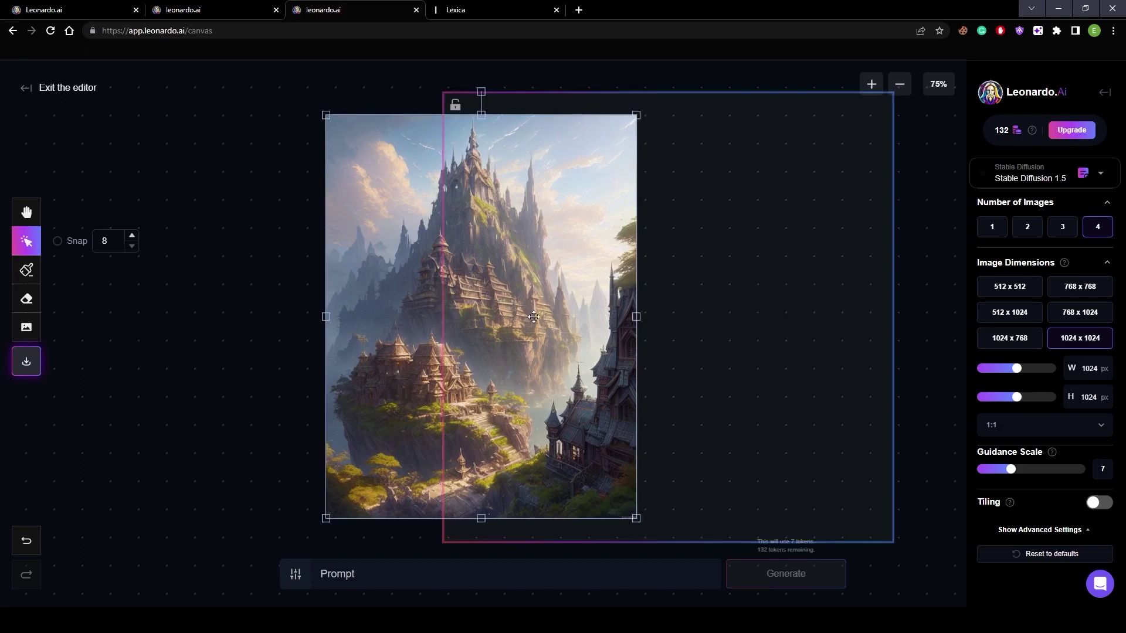
click(358, 570)
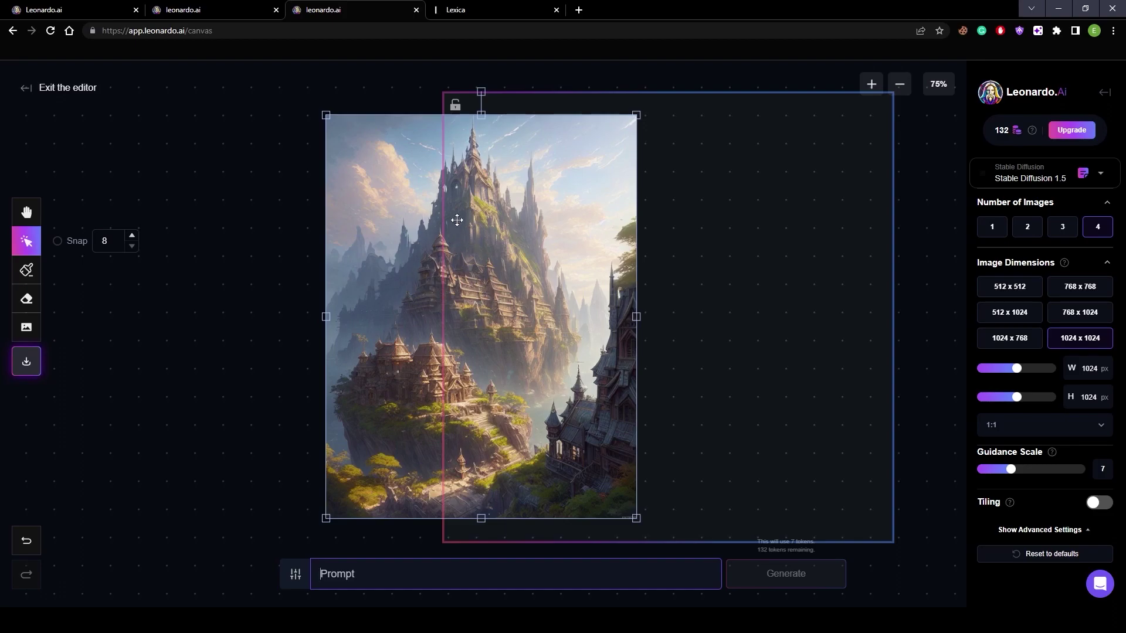
Step: Paste the castle's Sureal landscape prompt into the canvas and generate the outpaint
click(189, 13)
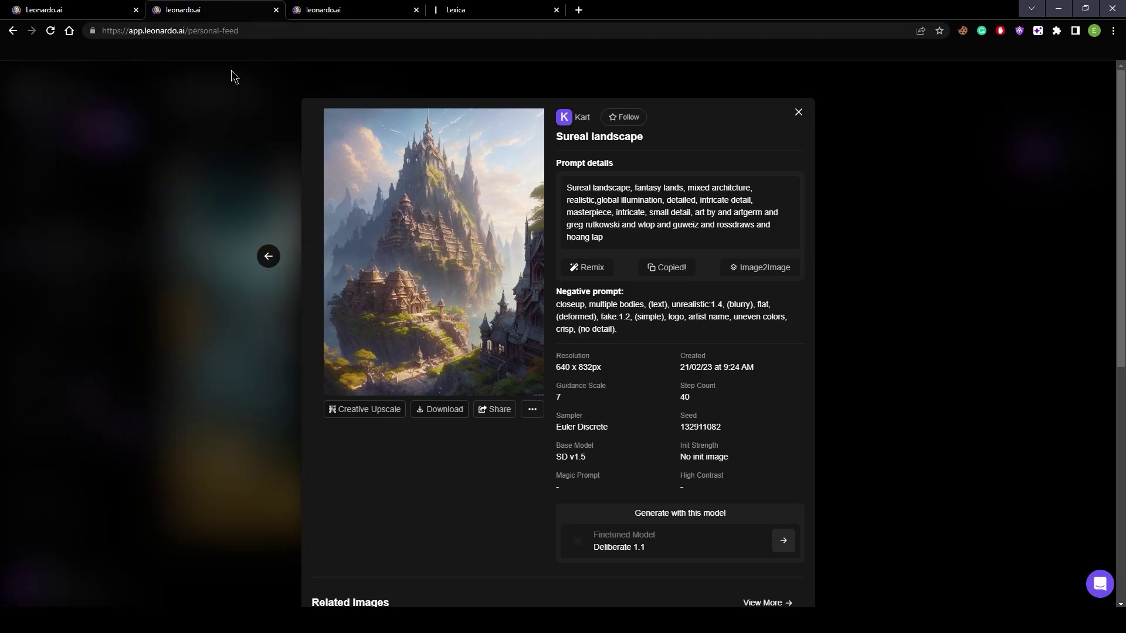
key(ctrl+Tab)
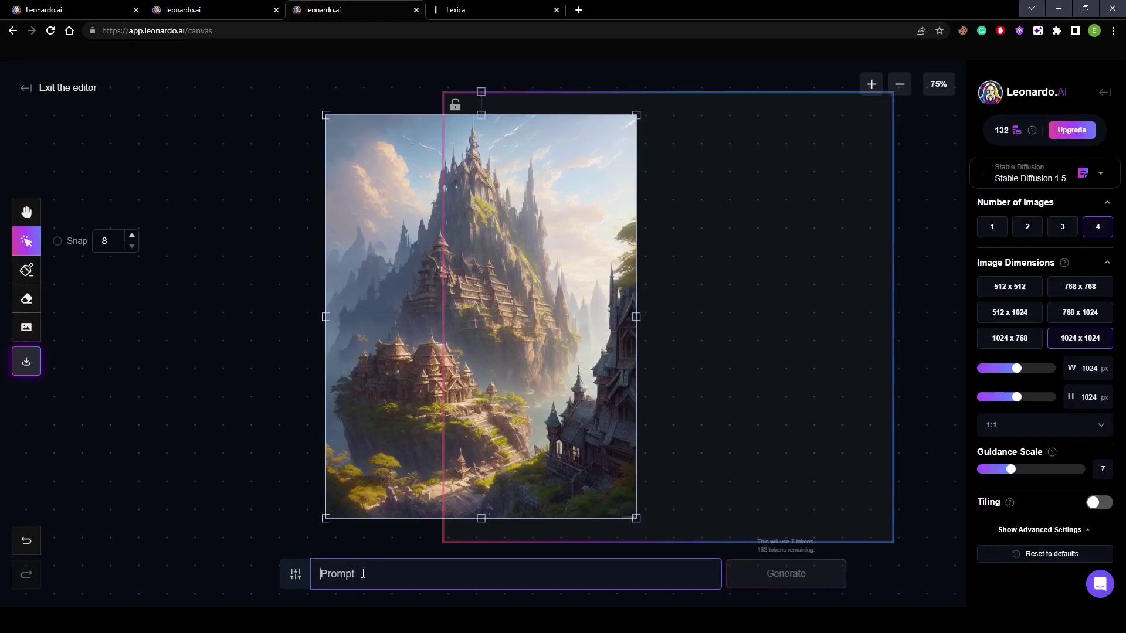
key(ctrl+v)
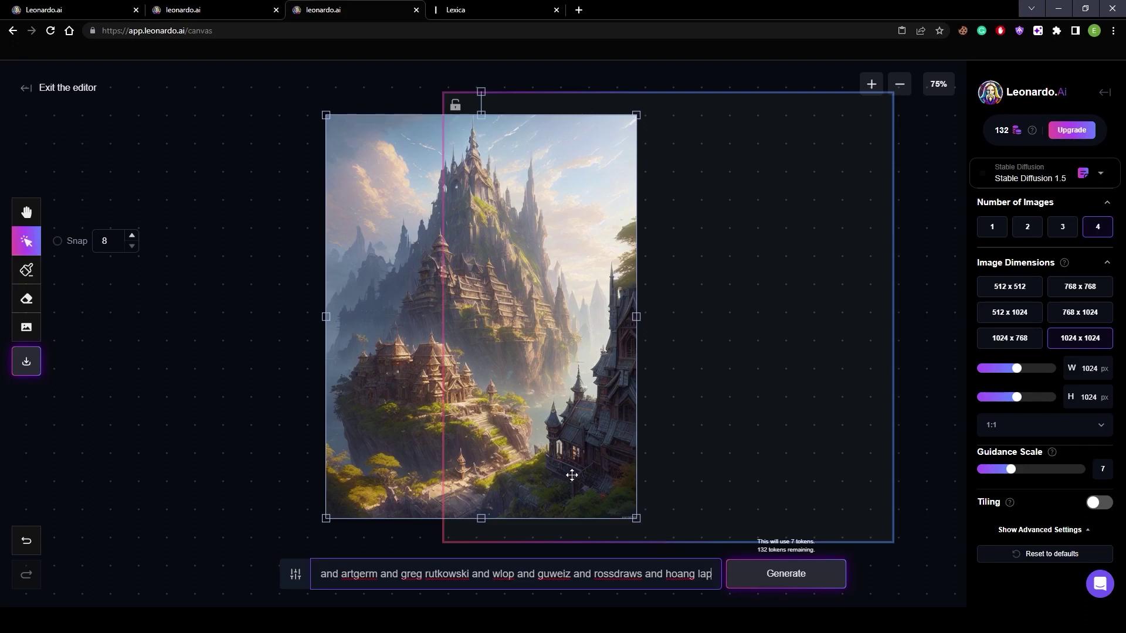
click(780, 578)
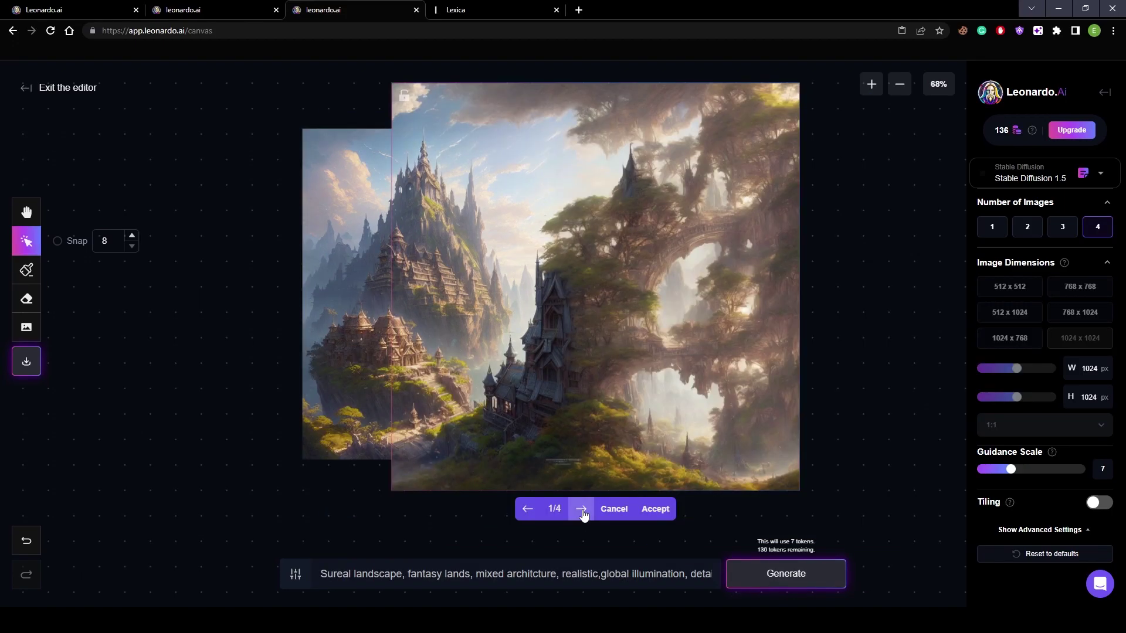
Step: Cycle through the outpaint variations and settle on the second one
click(582, 513)
click(584, 512)
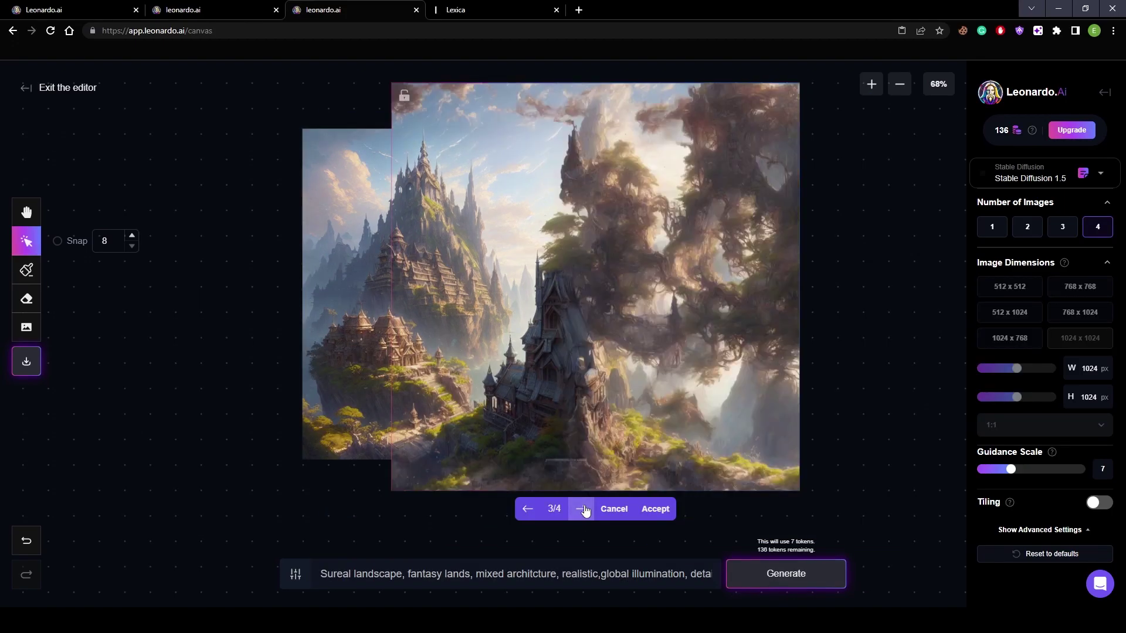
click(585, 511)
click(584, 511)
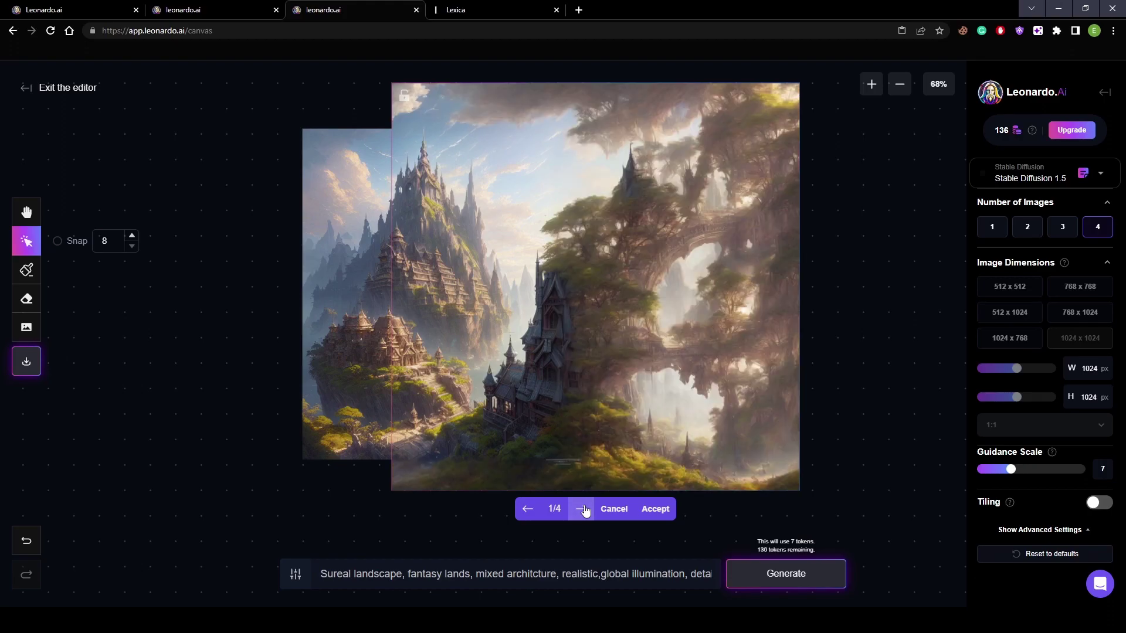
click(584, 511)
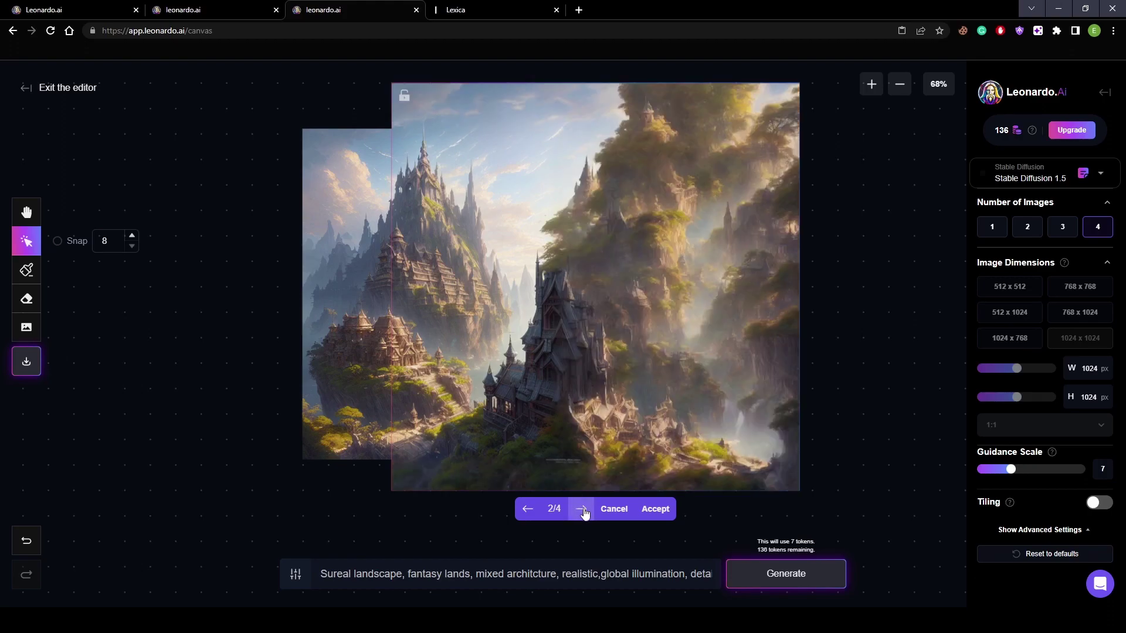
Step: Erase the left castle image's bottom-left corner and the stray mask stroke using Mask Only
click(26, 276)
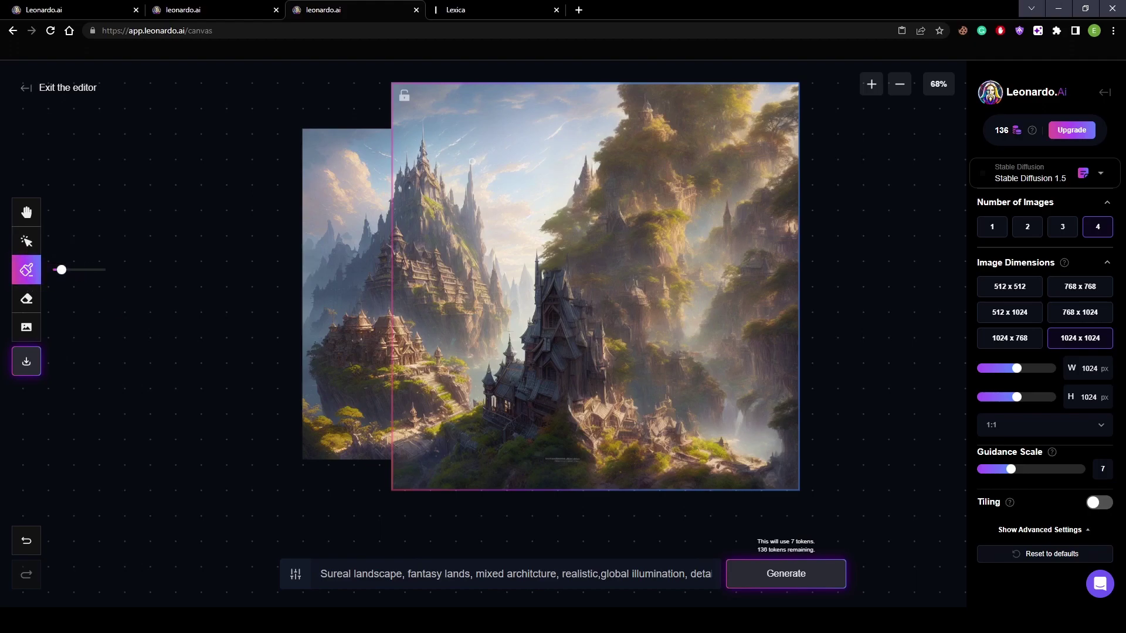
mouse_move(472, 162)
mouse_down()
mouse_move(466, 215)
mouse_move(470, 187)
mouse_up()
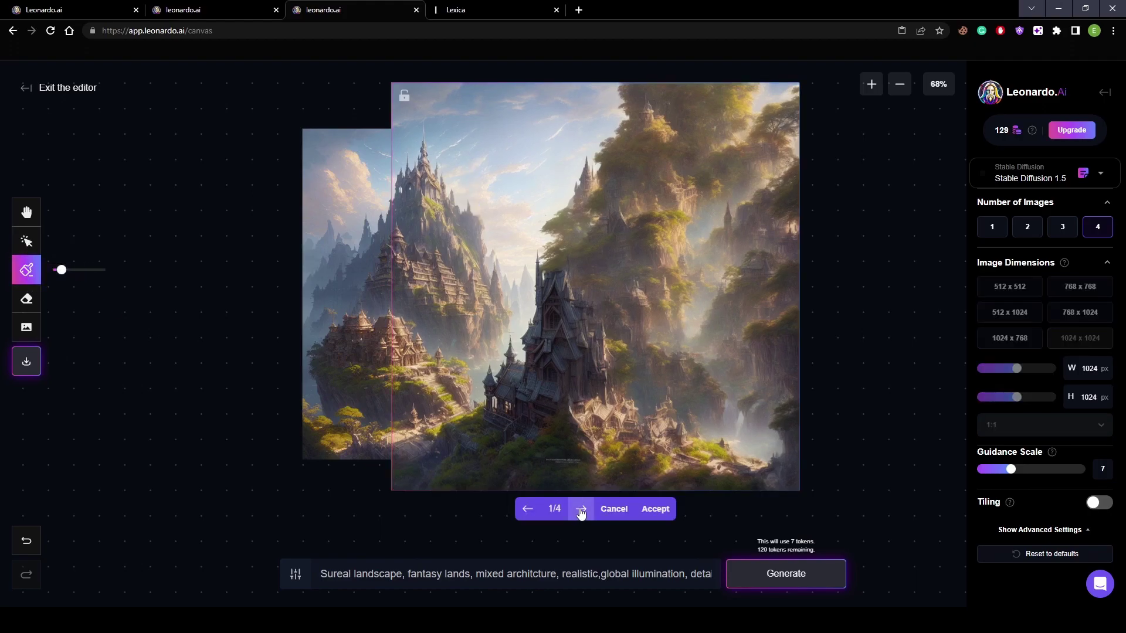
click(26, 299)
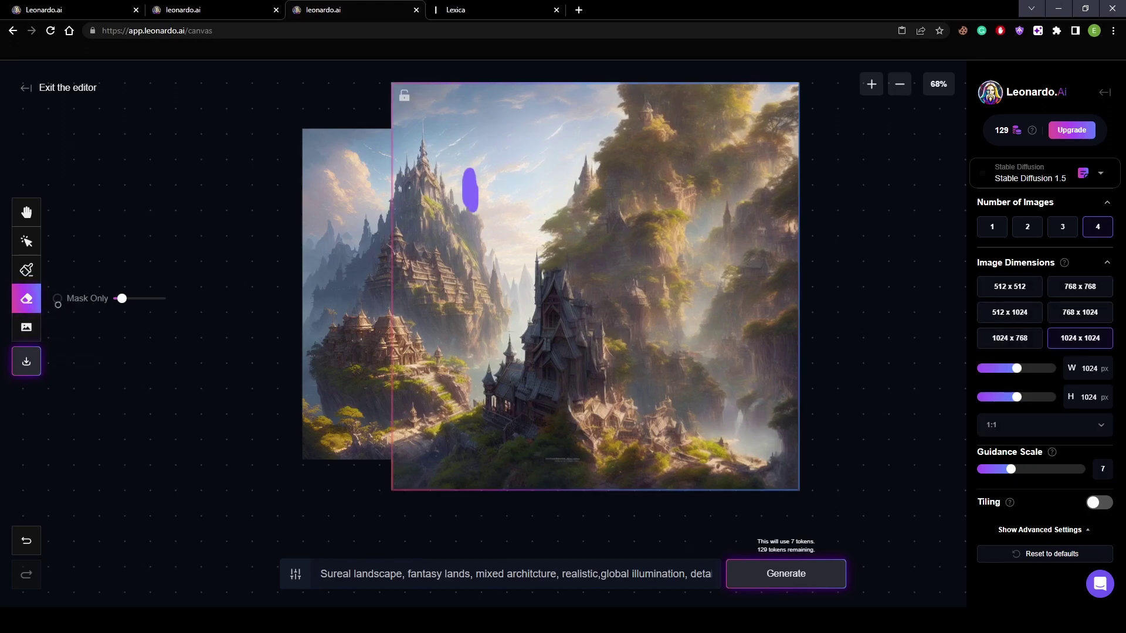
drag(318, 415, 292, 363)
click(58, 301)
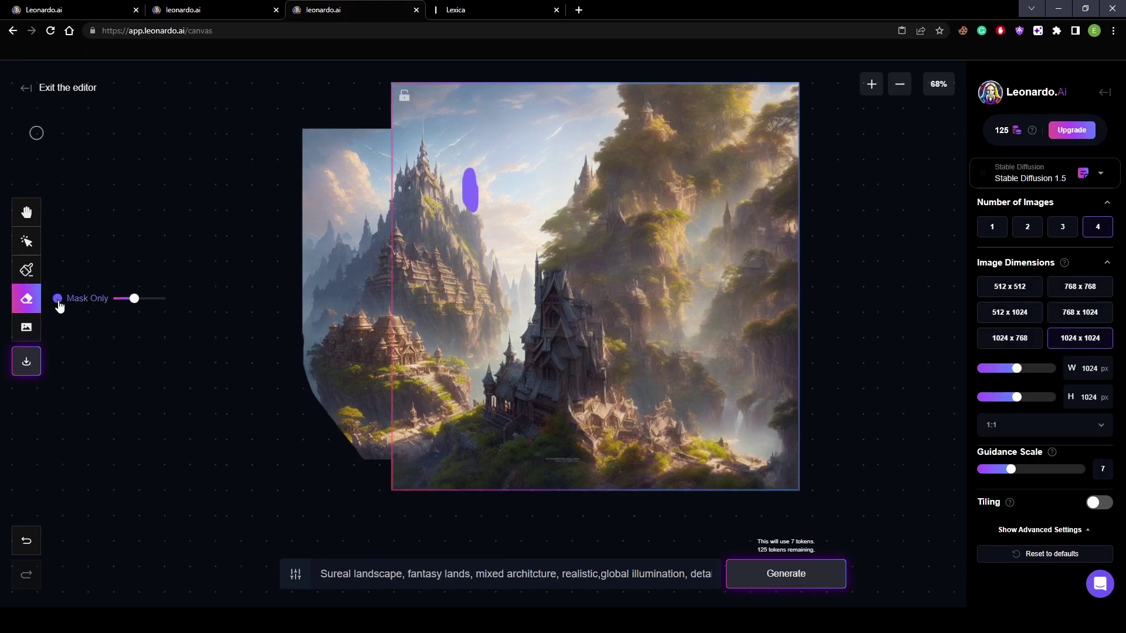
mouse_move(467, 182)
mouse_down()
mouse_move(469, 170)
mouse_move(463, 217)
mouse_move(476, 189)
mouse_up()
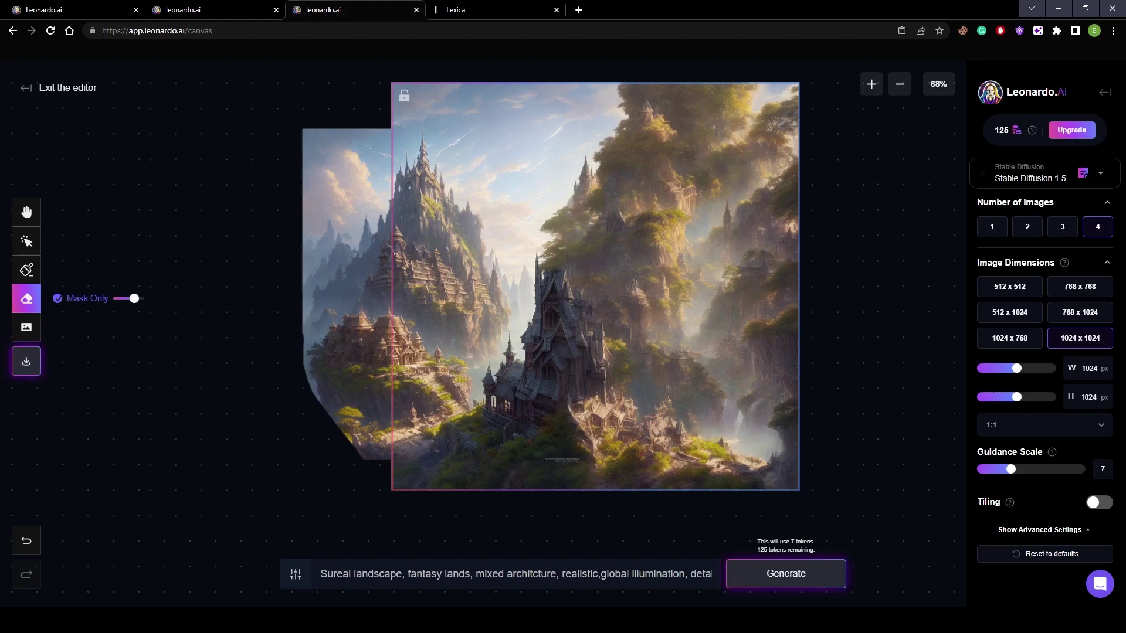
key(v)
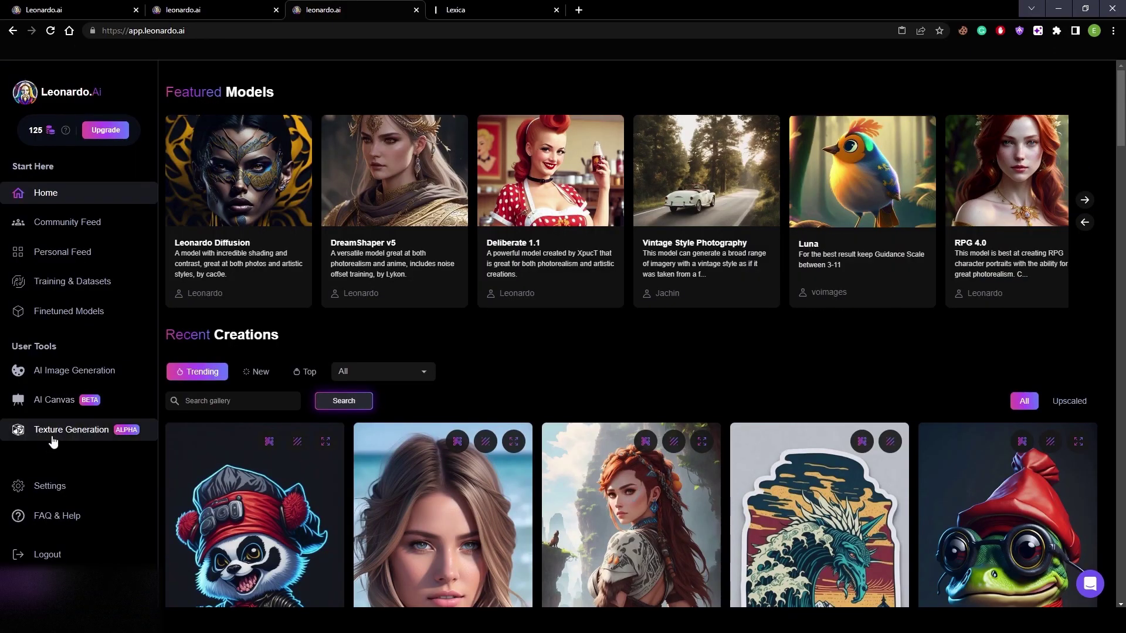
Step: Load the Test Cube project in 3D Texture Generation to see its red rusted-metal texture
click(54, 441)
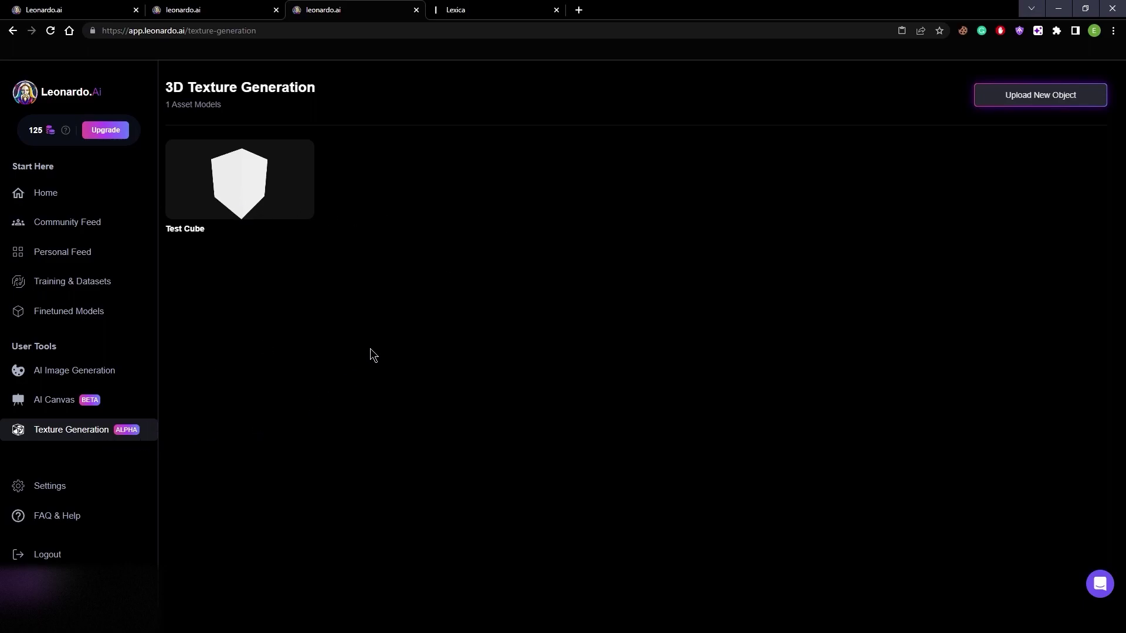
click(1042, 97)
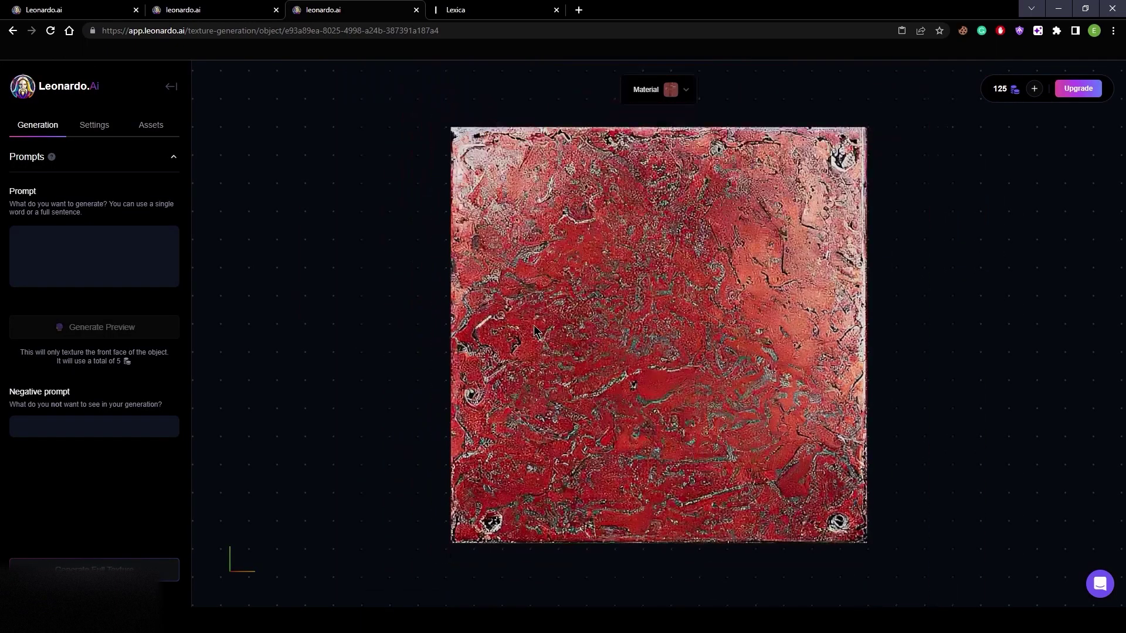
Step: Orbit the rusted-metal plates cube through angled and three-quarter views to inspect its faces
drag(535, 331, 654, 360)
scroll(653, 359, down, 2)
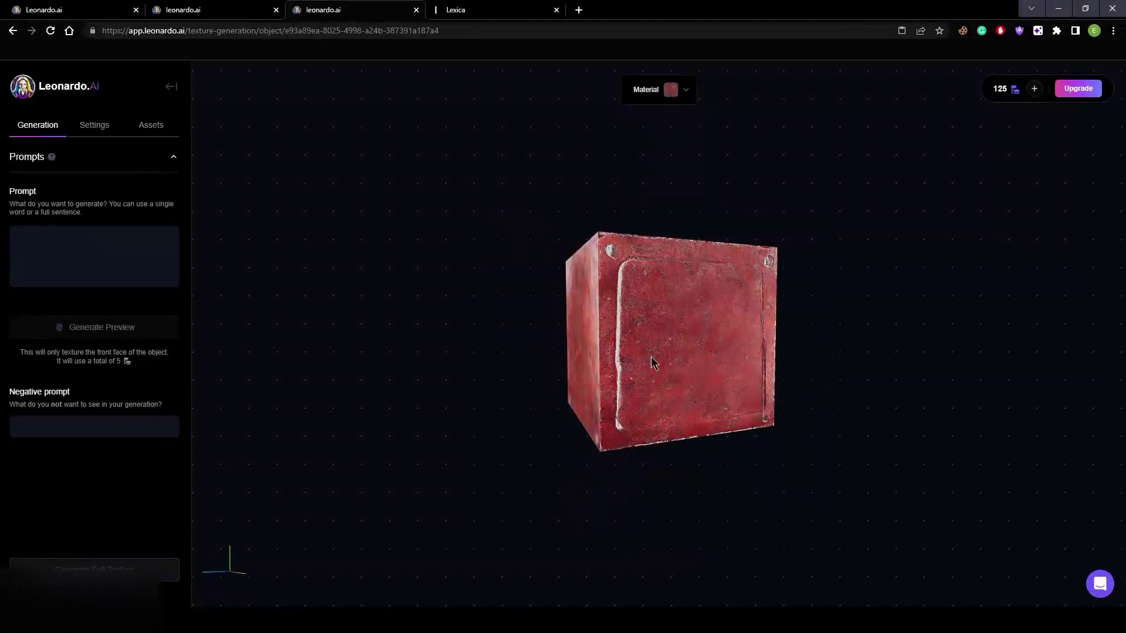
click(47, 243)
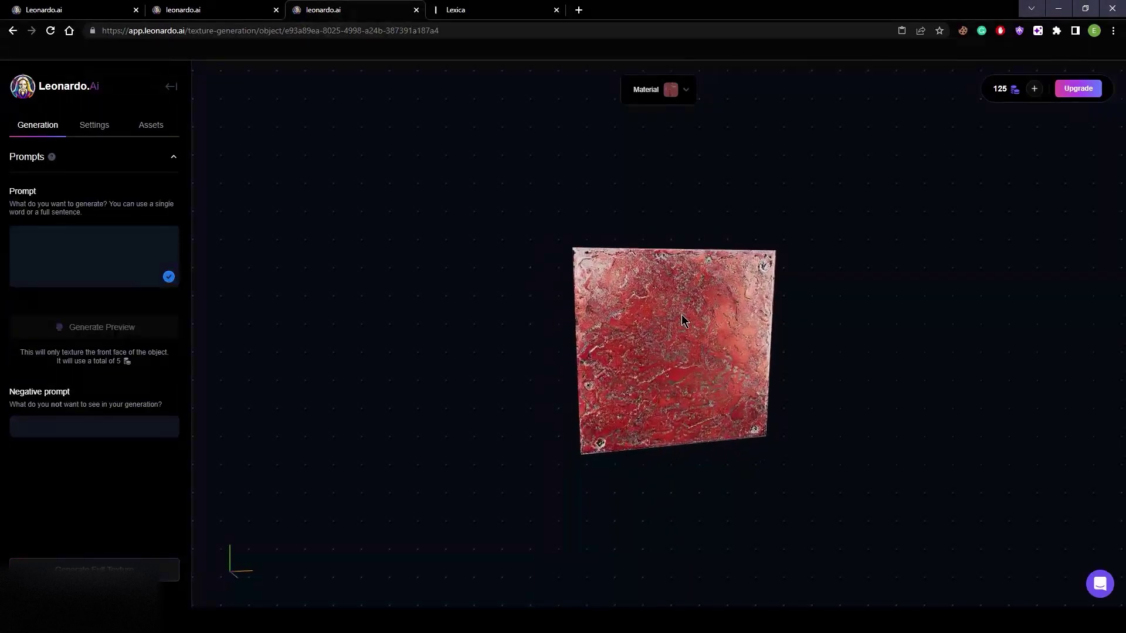
drag(682, 320, 567, 343)
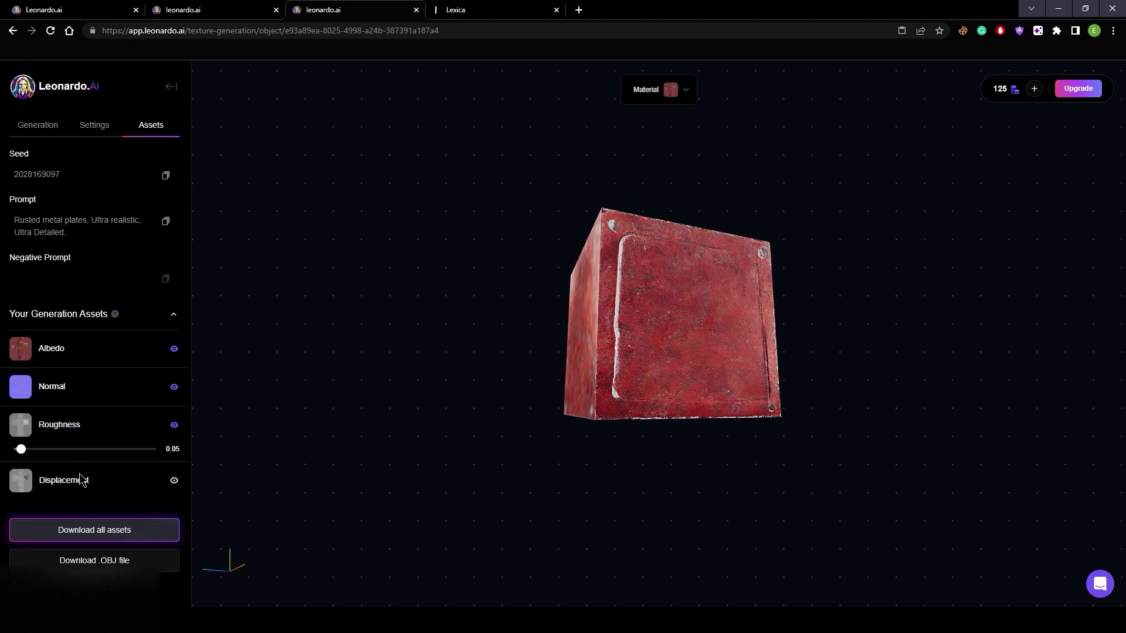
drag(540, 380, 238, 276)
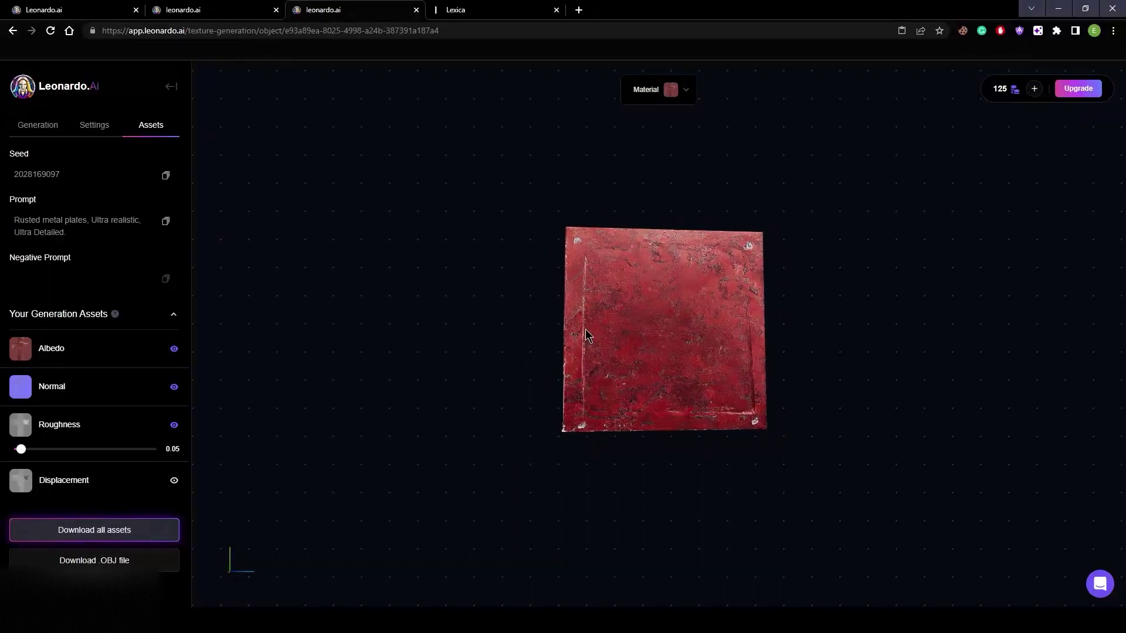
Step: Leave the cube and return to the 3D Texture Generation list showing the Test Cube
click(170, 87)
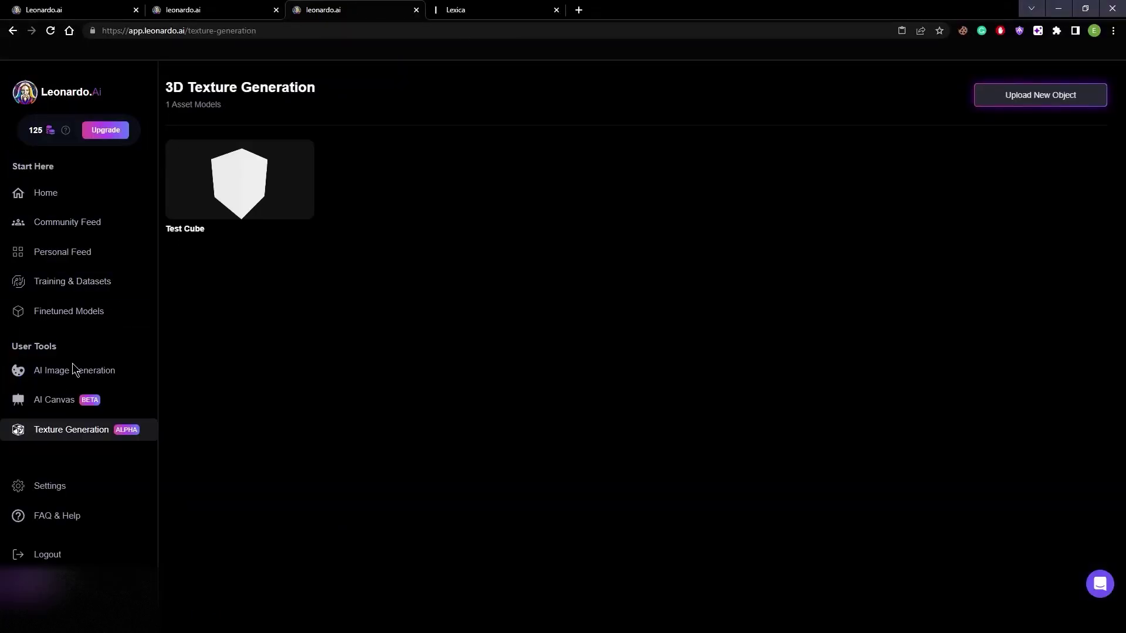